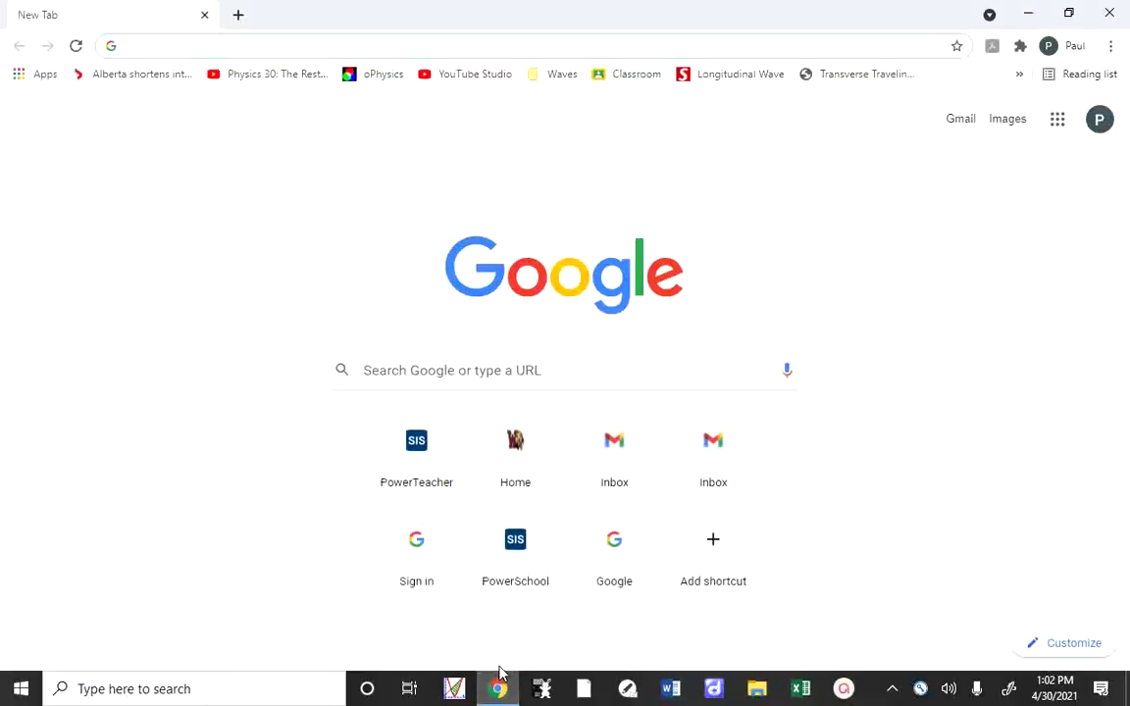
- Search Google for "google drive file stream"
click(379, 369)
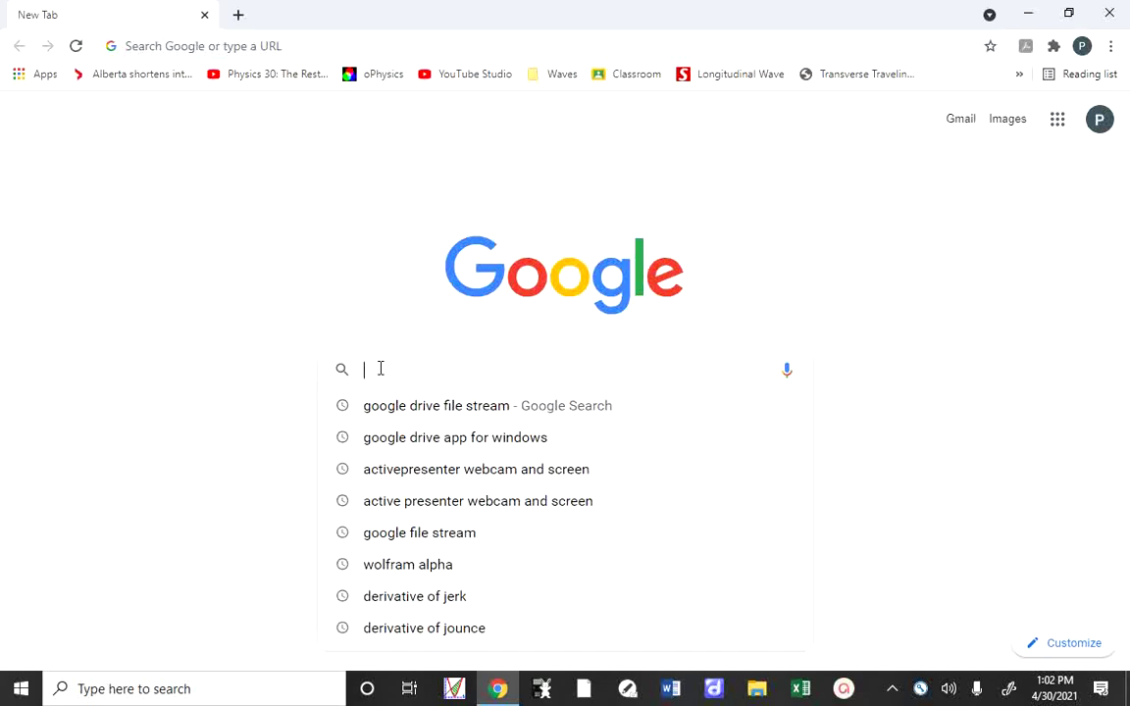
text(goog)
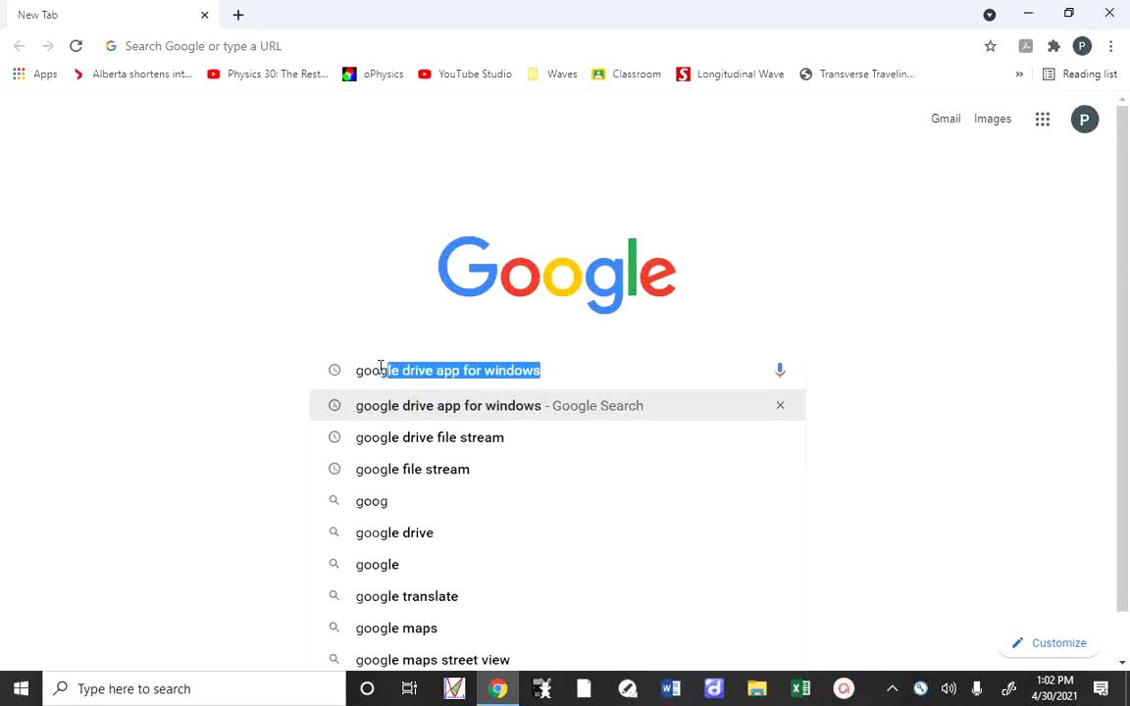
text(le fdrive)
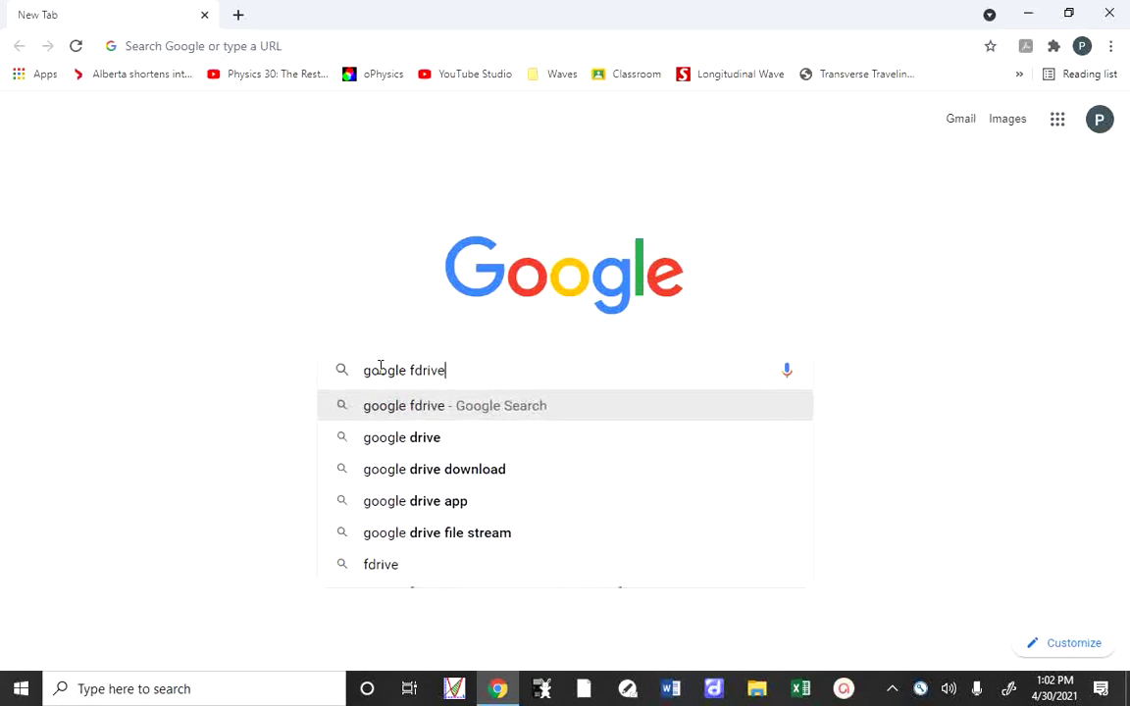
key(BackSpace)
key(BackSpace)
key(BackSpace)
key(BackSpace)
key(BackSpace)
key(BackSpace)
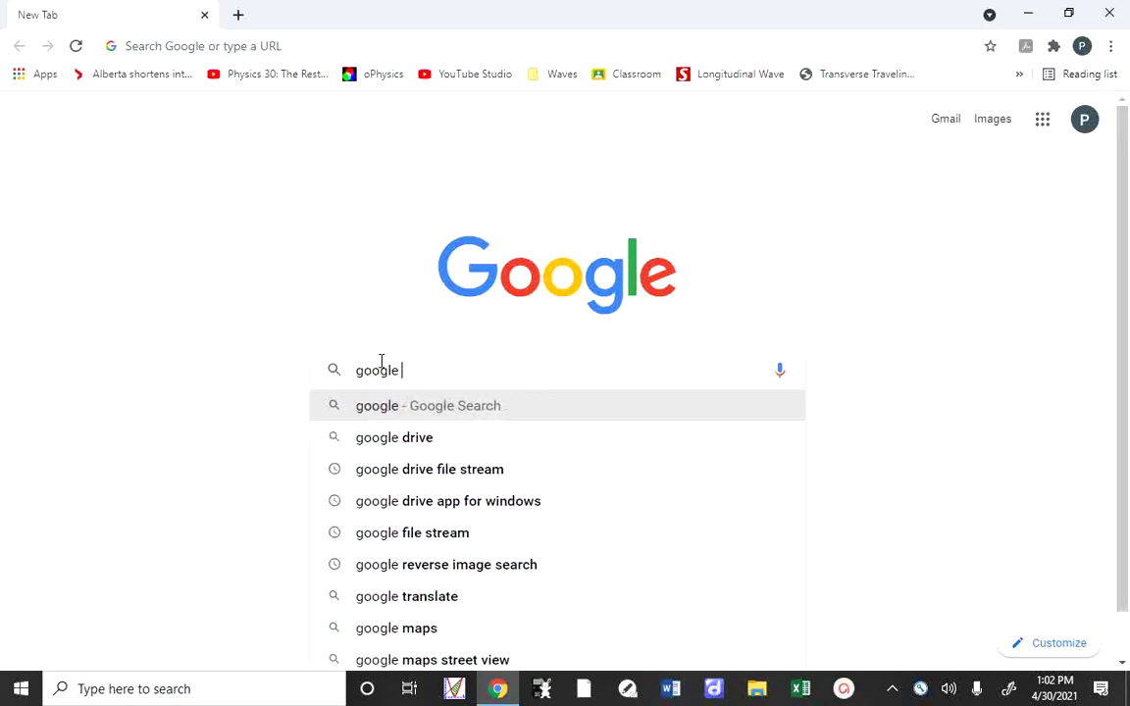
text(drive f)
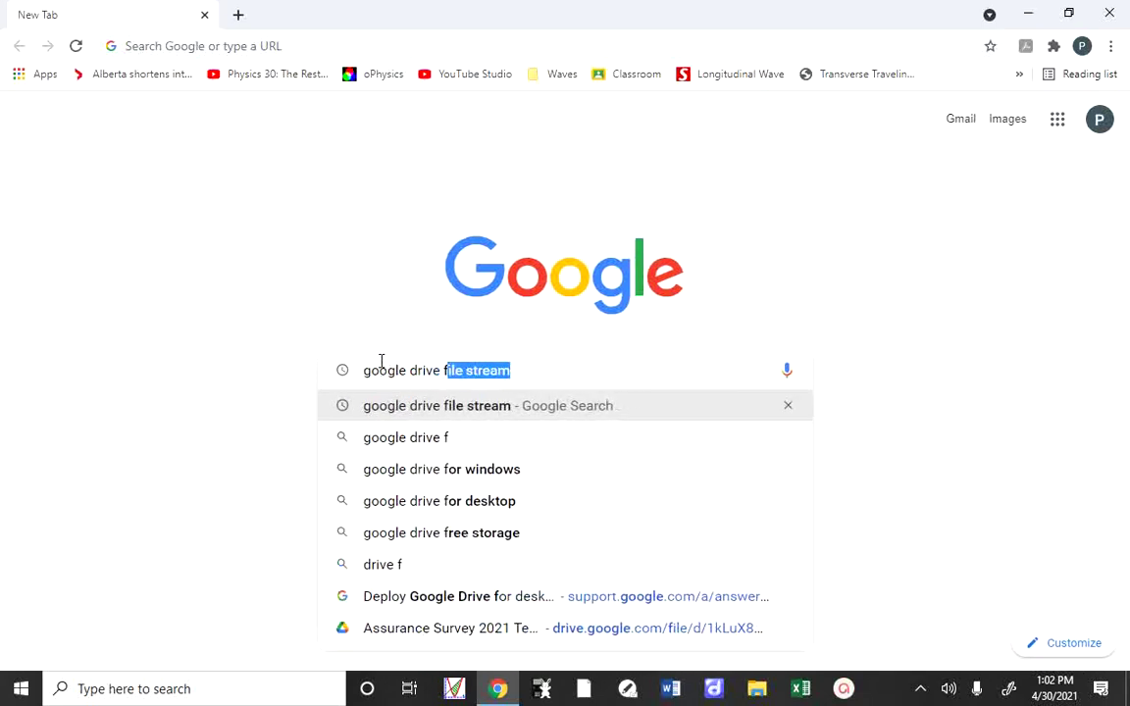
click(412, 402)
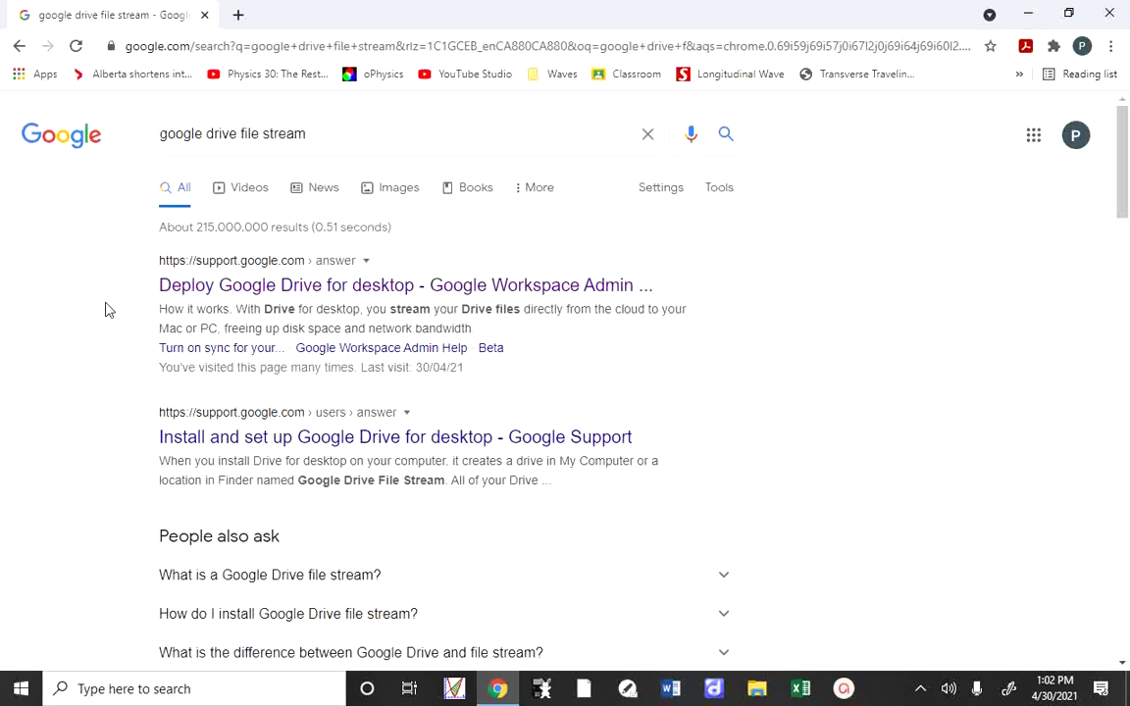
- Open the "Deploy Google Drive for desktop" help article and download the Windows installer GoogleDriveFSSetup.exe
click(182, 292)
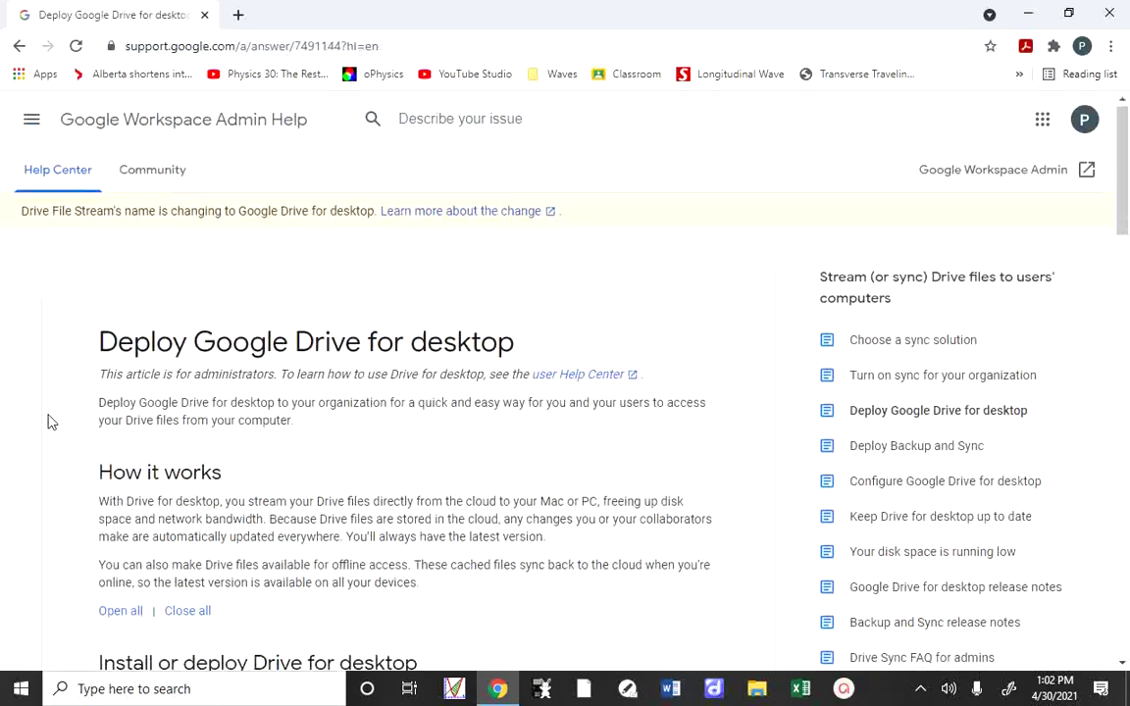
scroll(45, 411, down, 9)
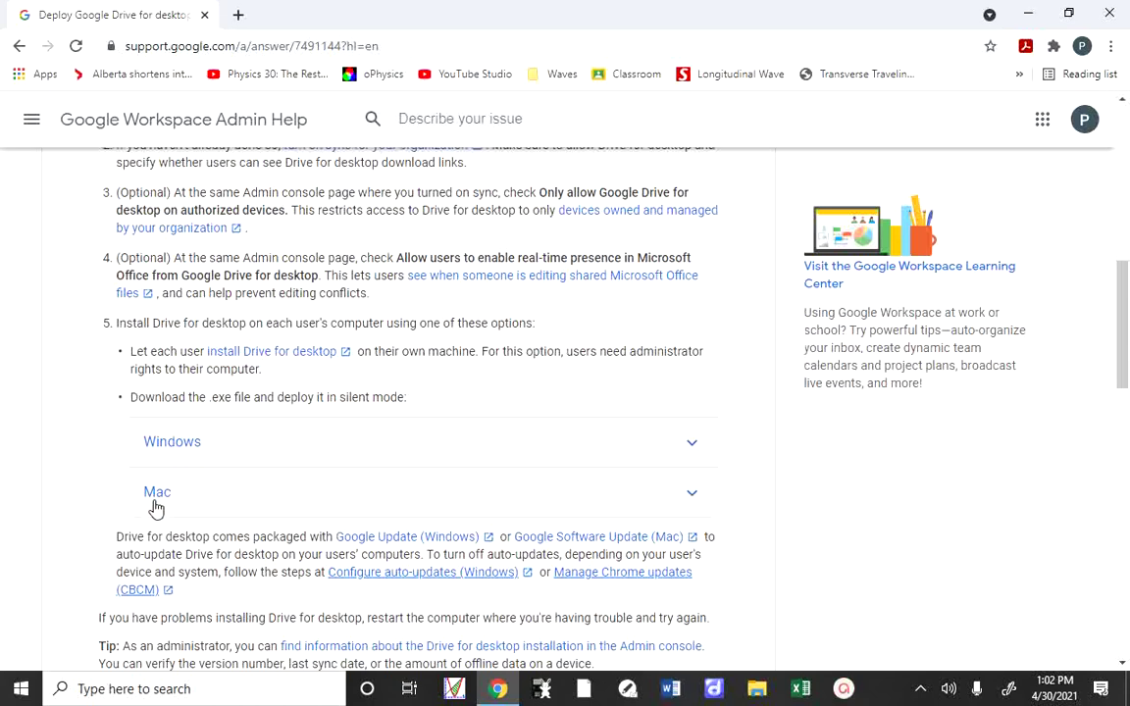
click(155, 451)
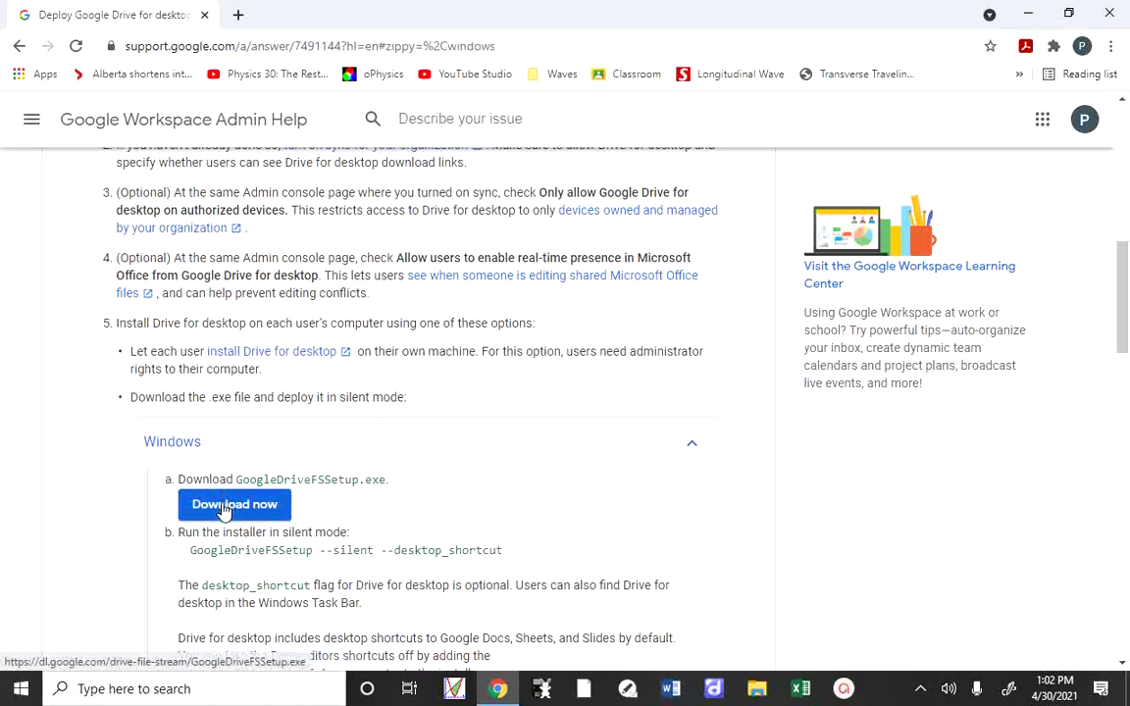
click(223, 507)
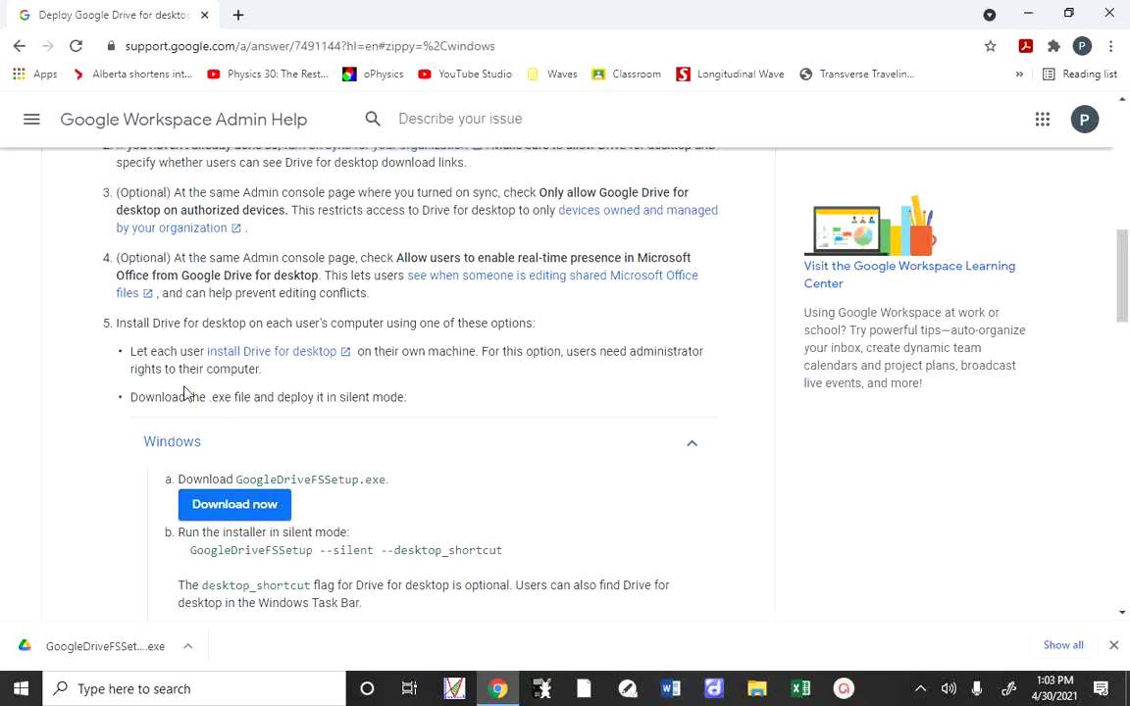
- Run the downloaded installer and install Google Drive without desktop shortcuts to Google Docs, Sheets, and Slides
click(78, 659)
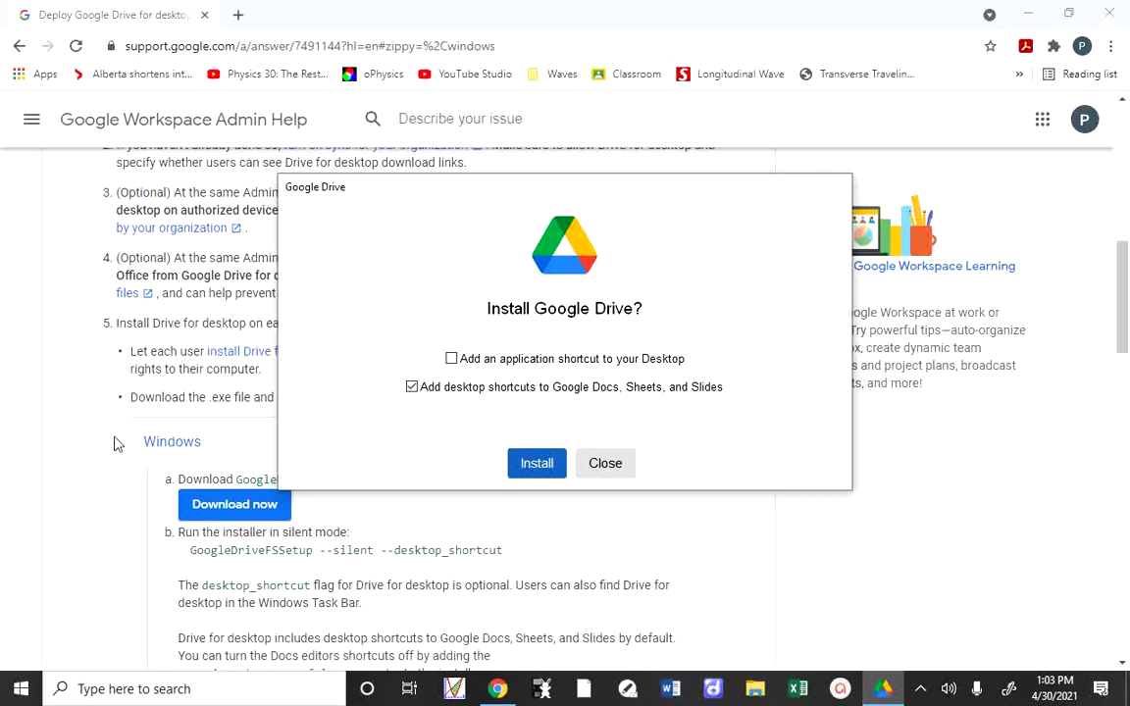
click(412, 388)
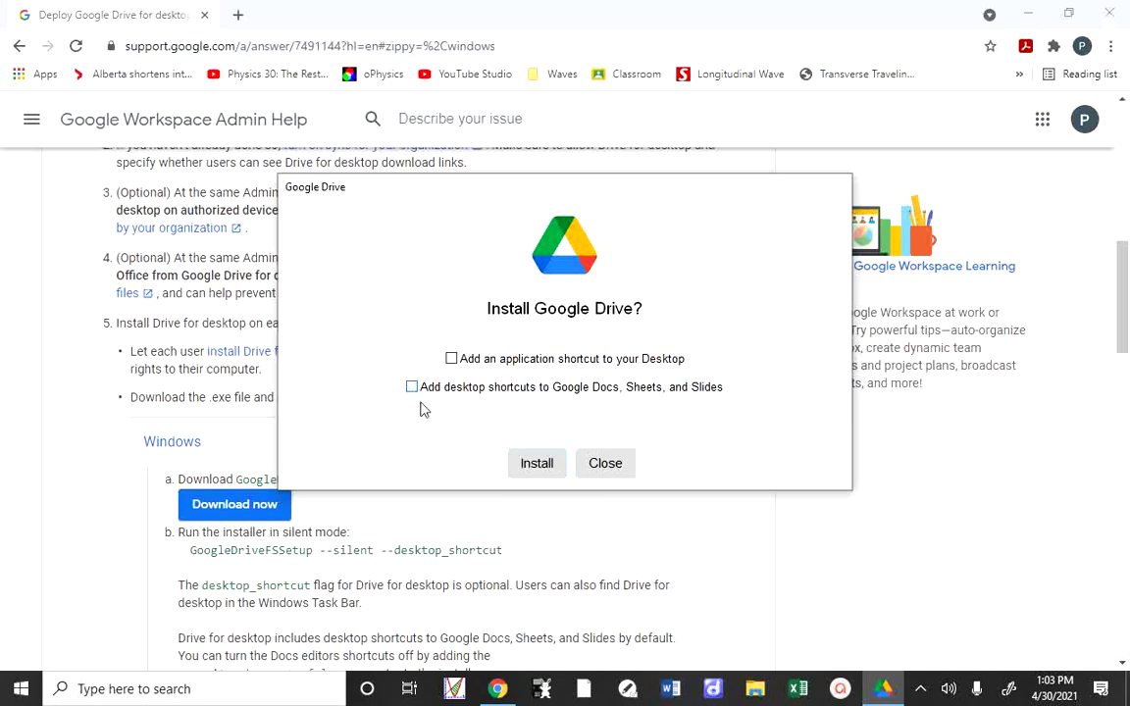
click(538, 464)
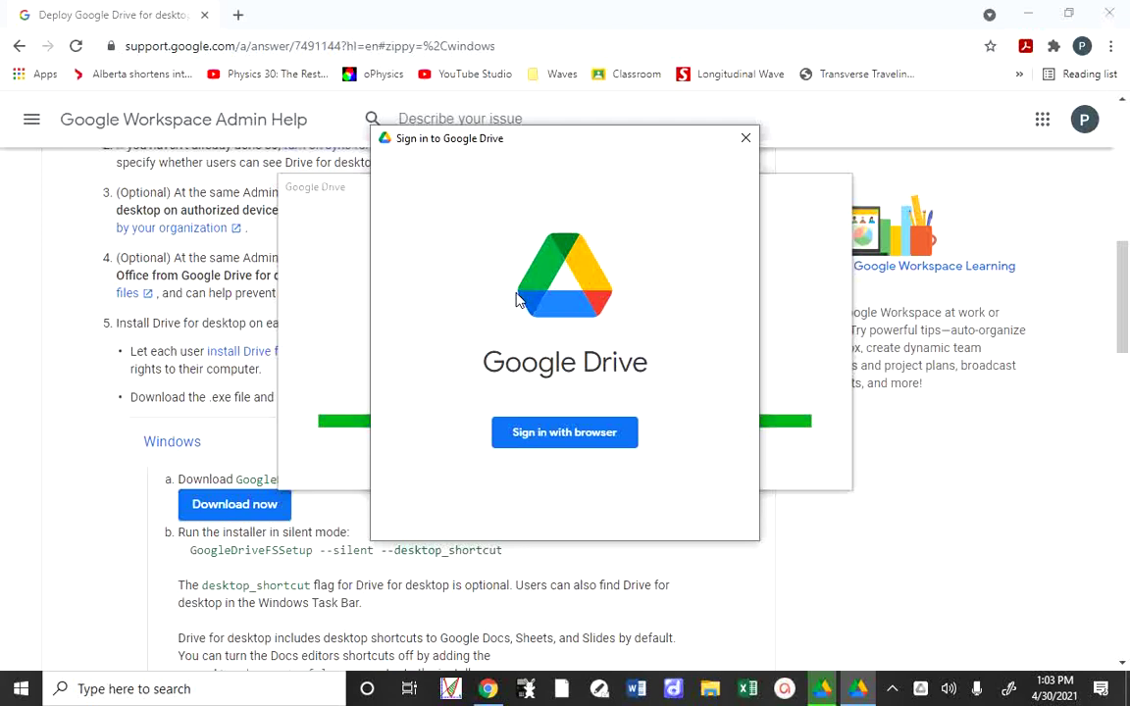
- Sign in to Google Drive through the browser with the first listed school account and allow Google Drive for desktop access
click(543, 438)
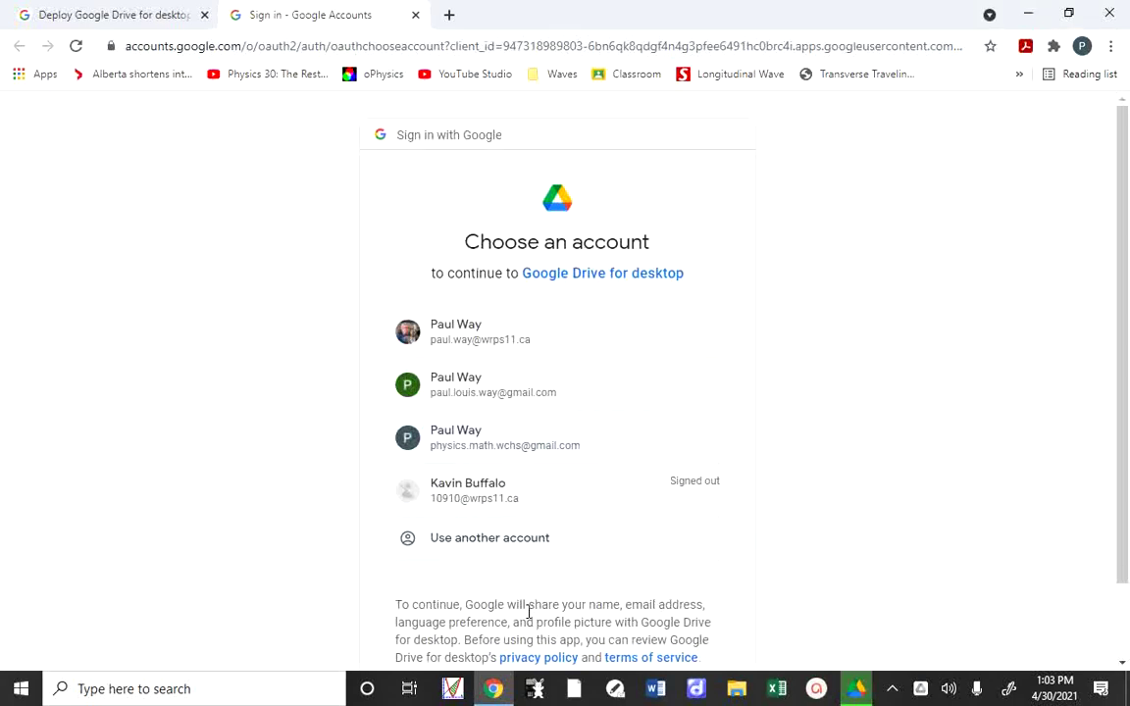
click(454, 345)
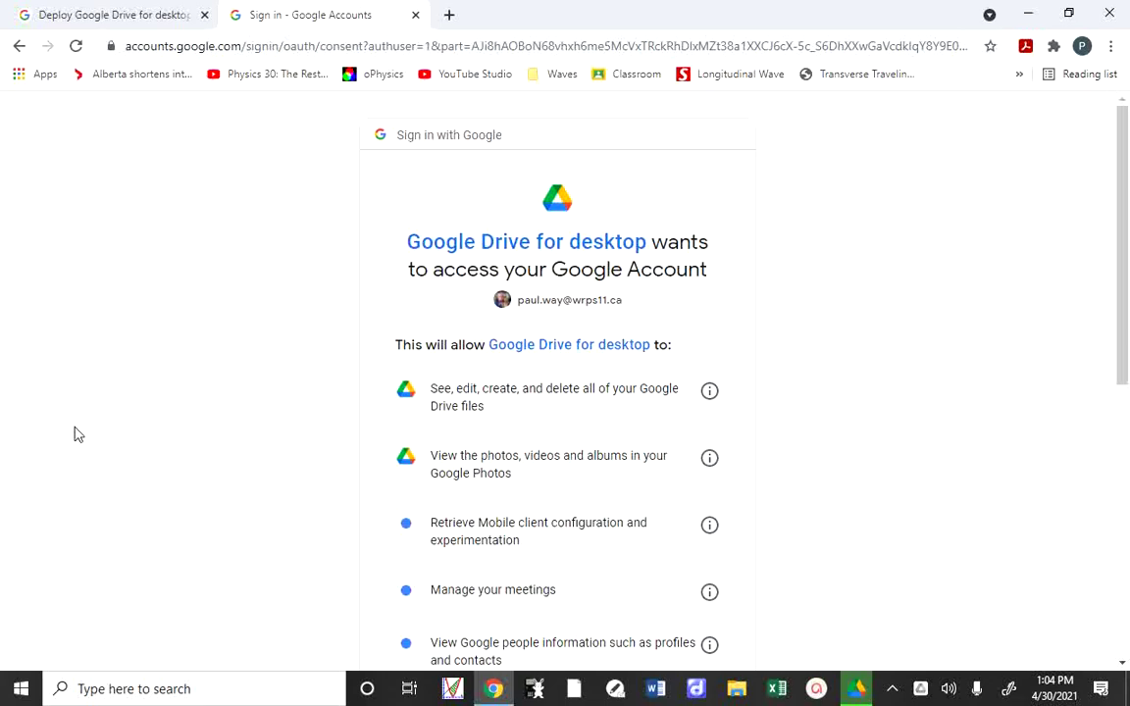
scroll(85, 427, down, 5)
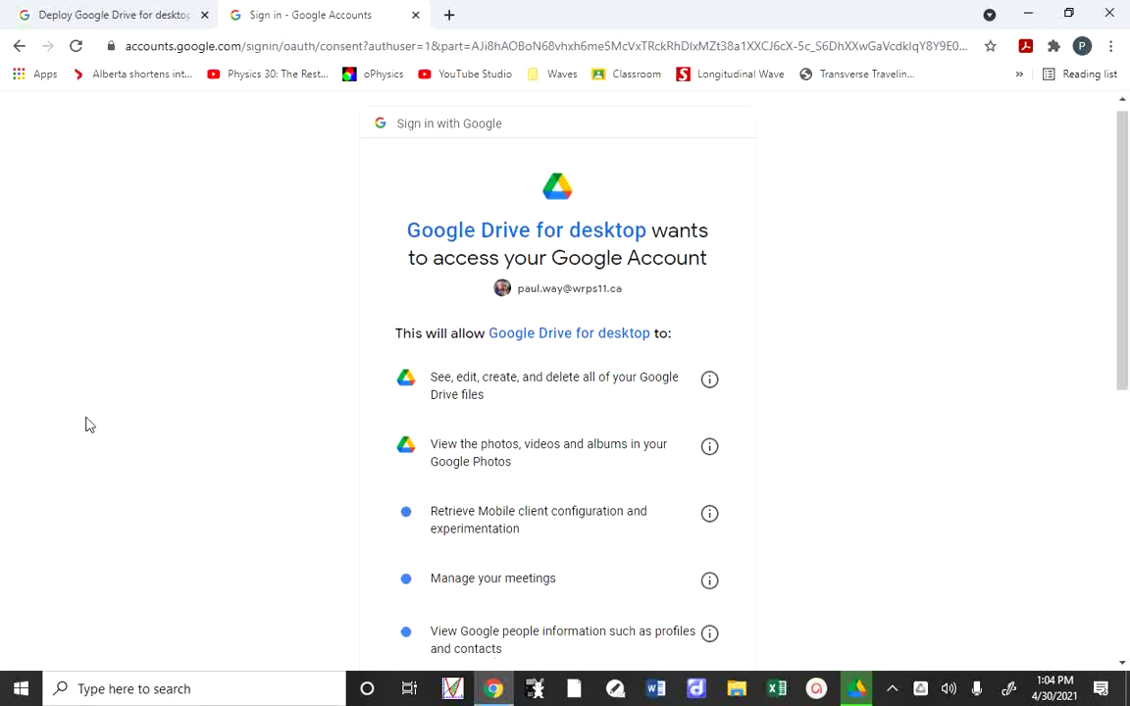
scroll(87, 423, down, 2)
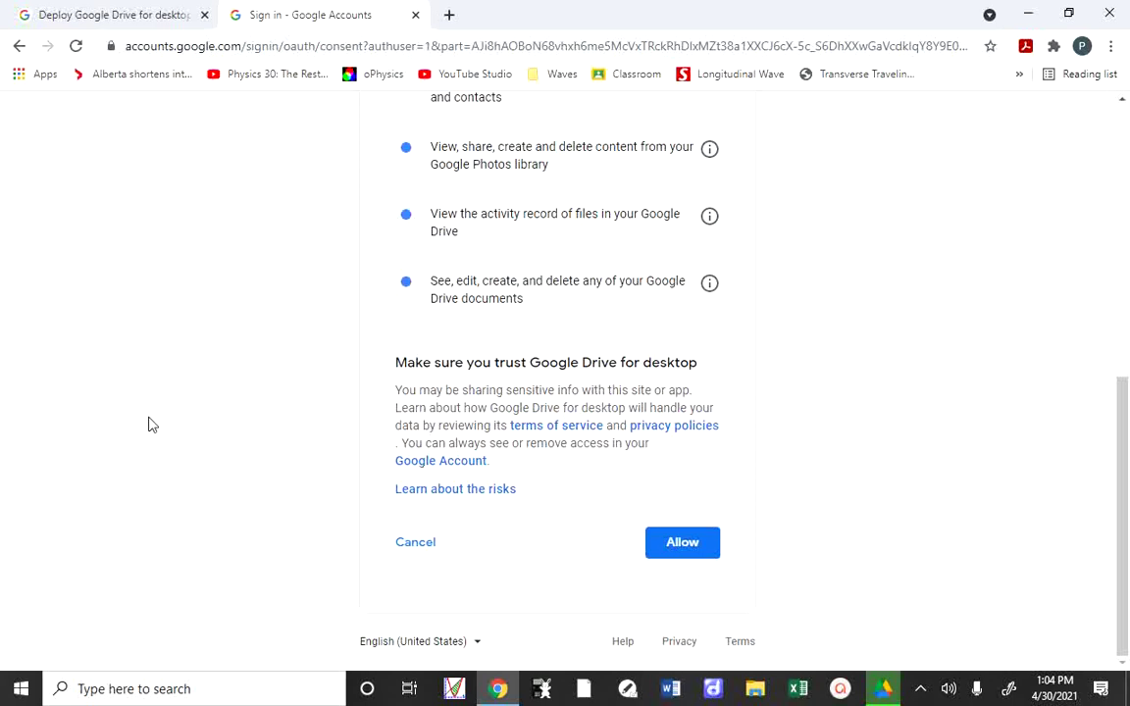
click(671, 545)
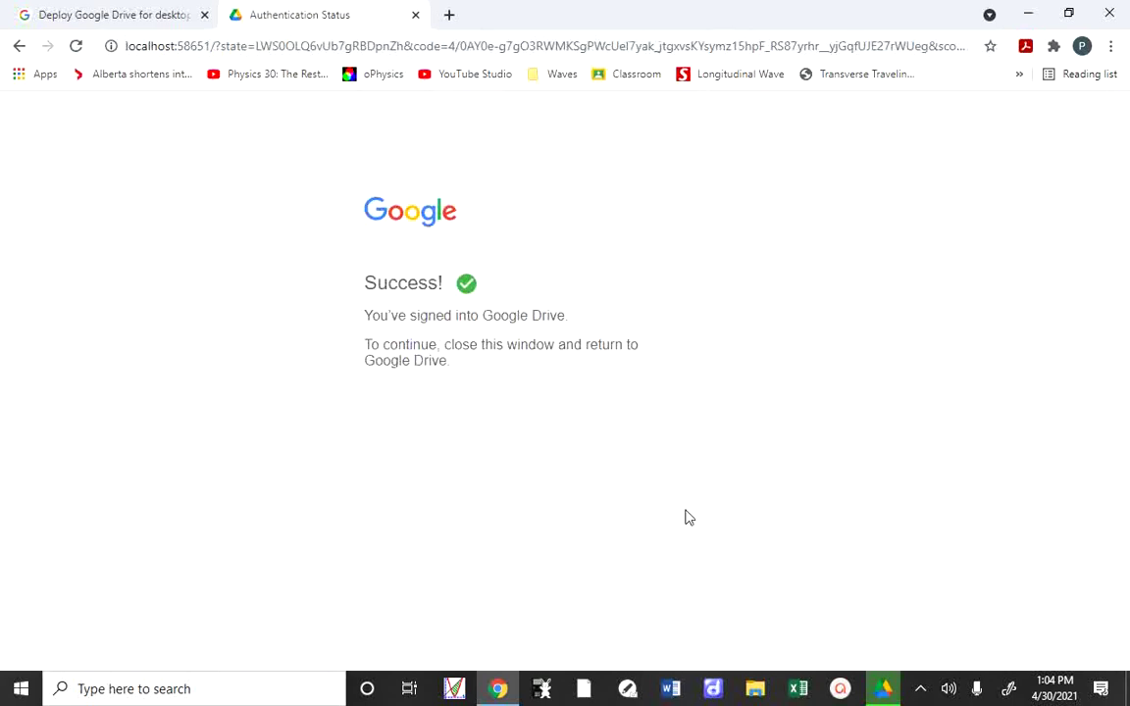
- Close the browser, the finished Google Drive installer and the Welcome to Google Drive tour
click(1109, 14)
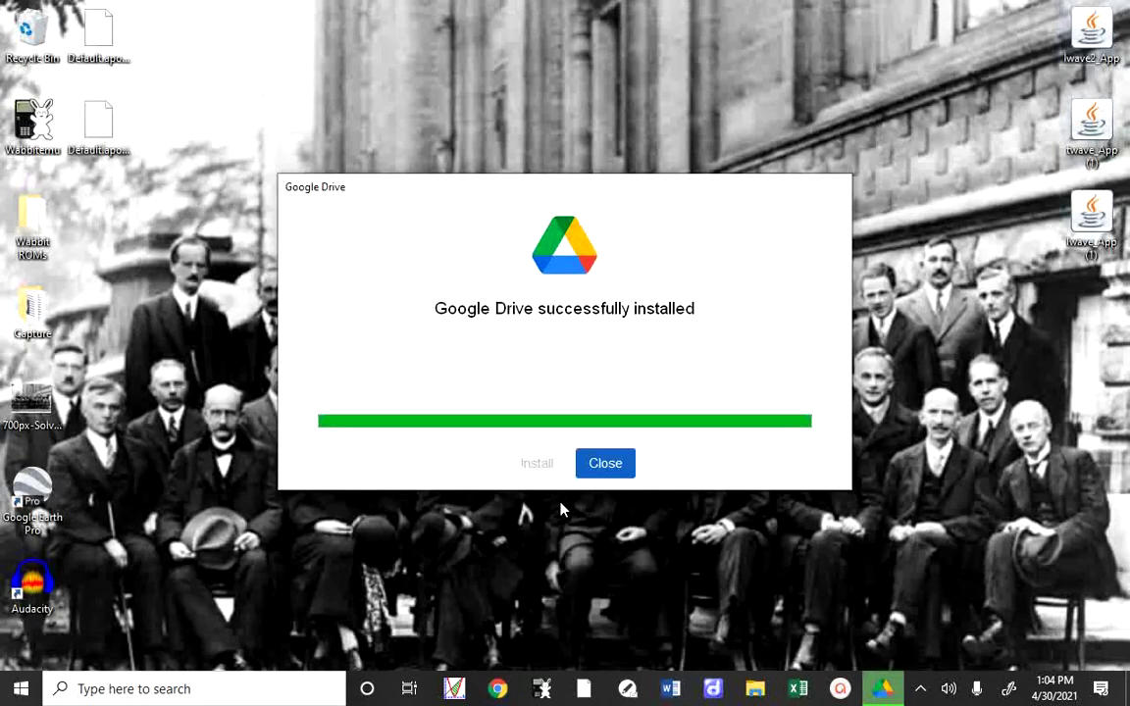
click(605, 464)
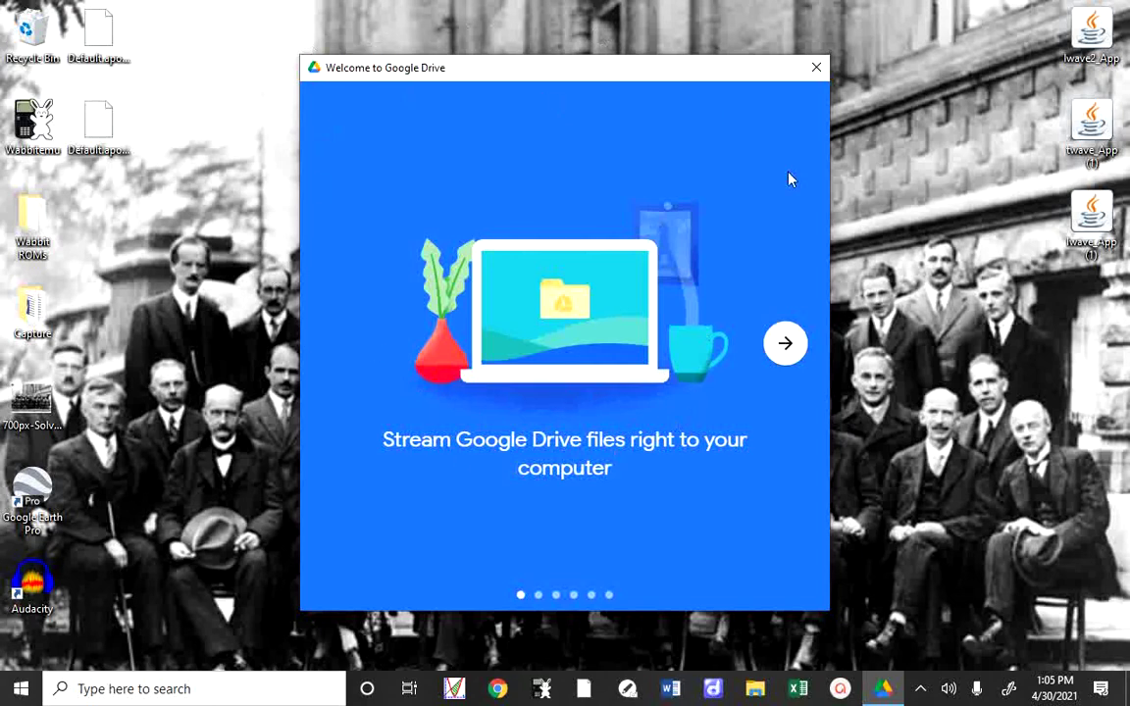
click(818, 69)
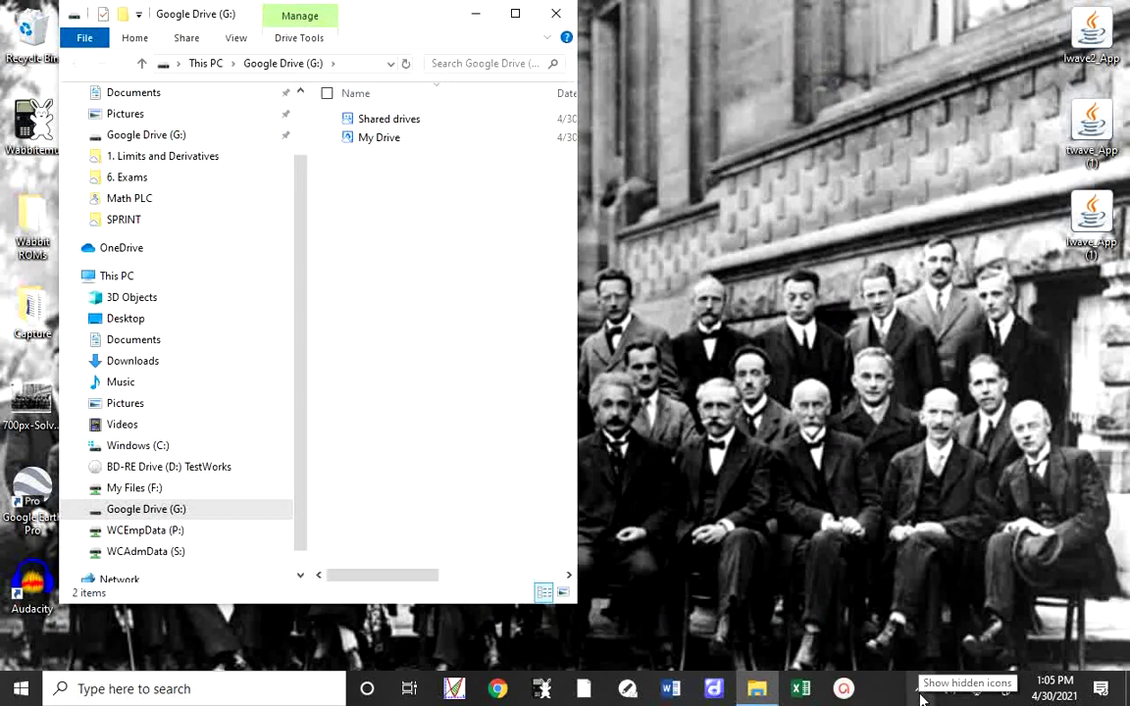
- Show the hidden notification-area icons to check for Google Drive, and close the open Google Drive (G:) window
click(920, 692)
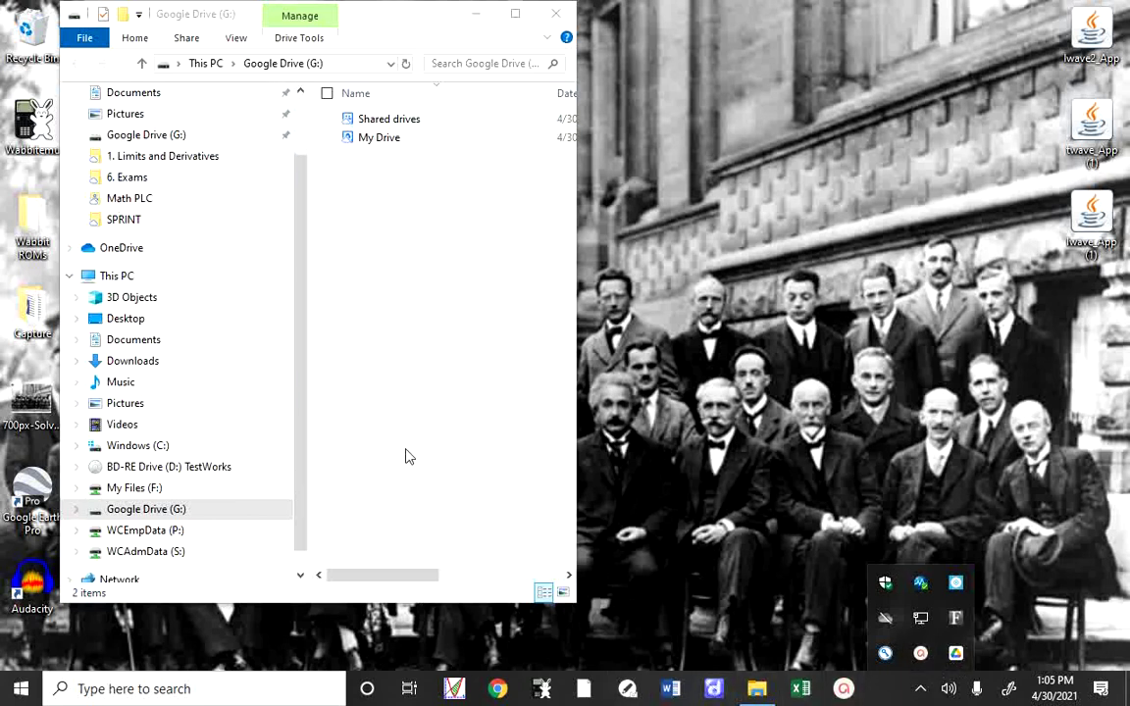
click(555, 17)
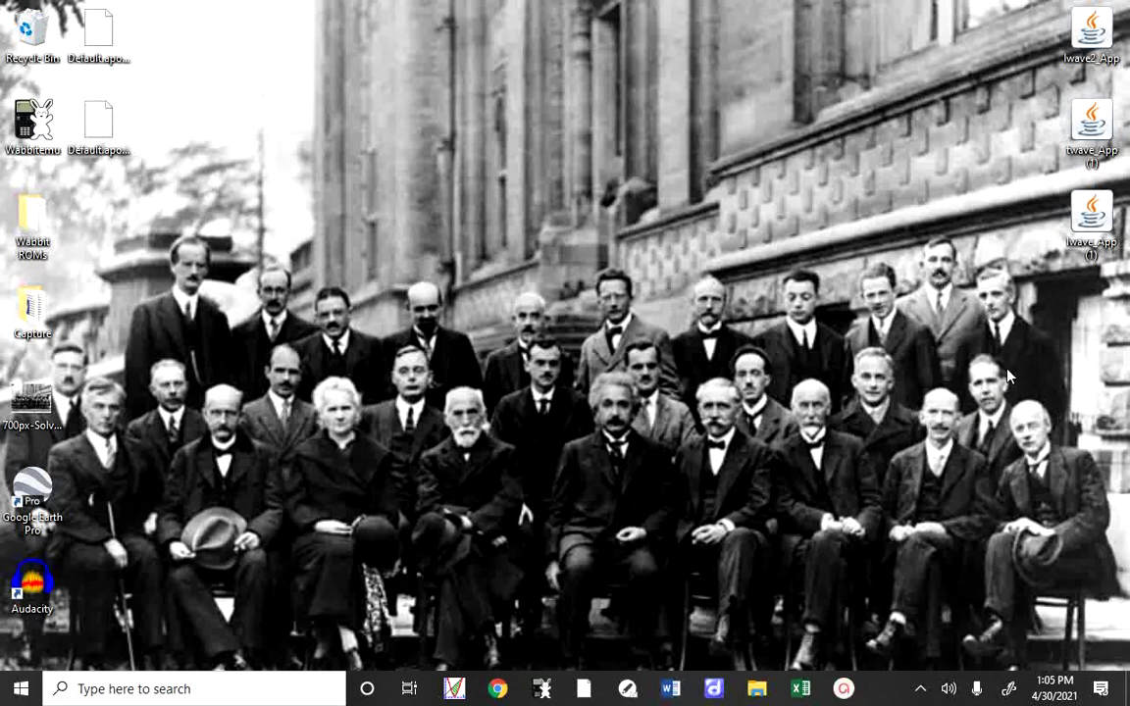
- Open a maximized File Explorer window and show the Shared drives folder of Google Drive (G:)
click(756, 689)
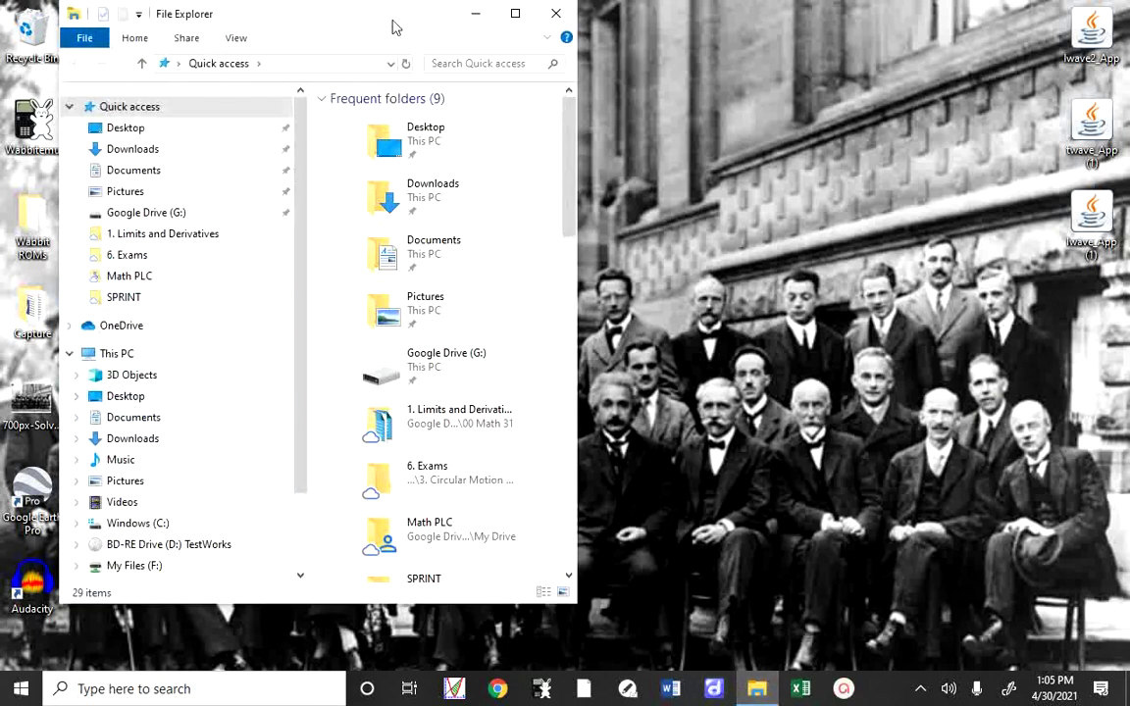
click(516, 16)
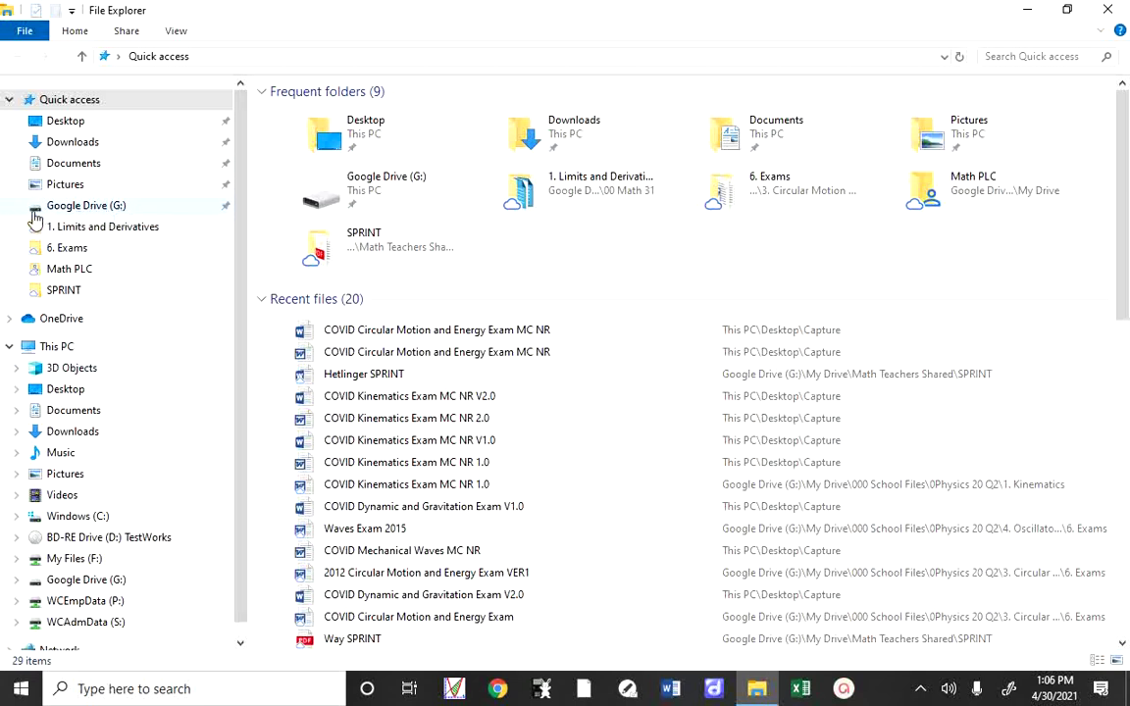
click(65, 207)
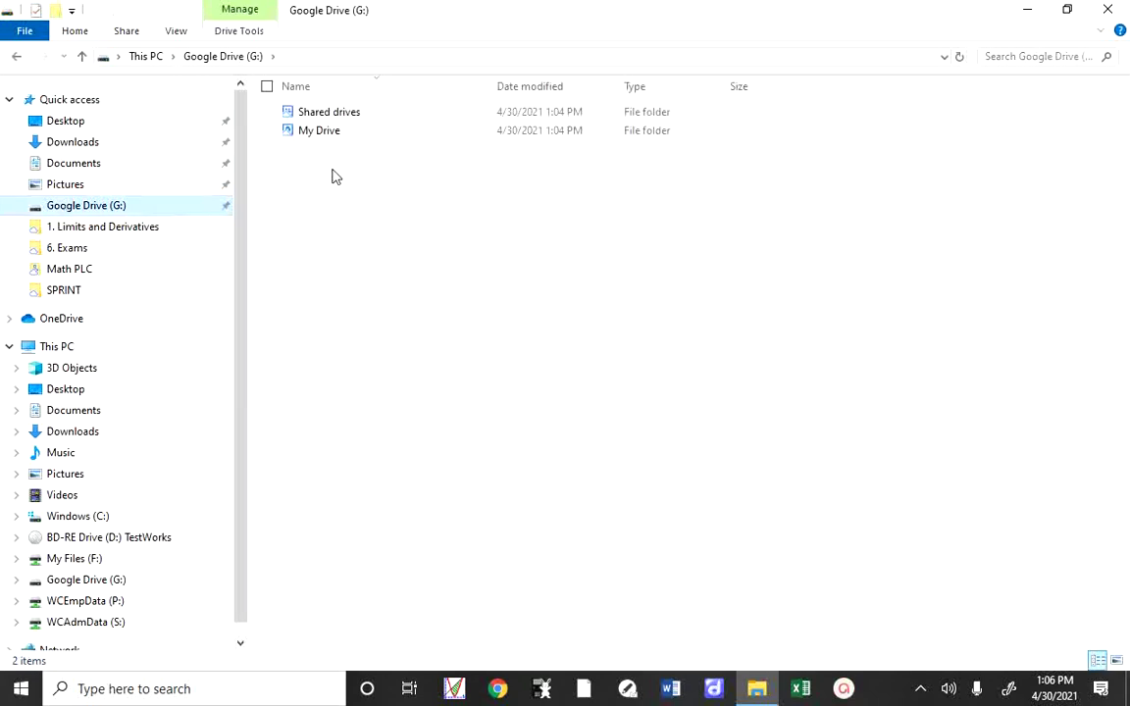
click(301, 116)
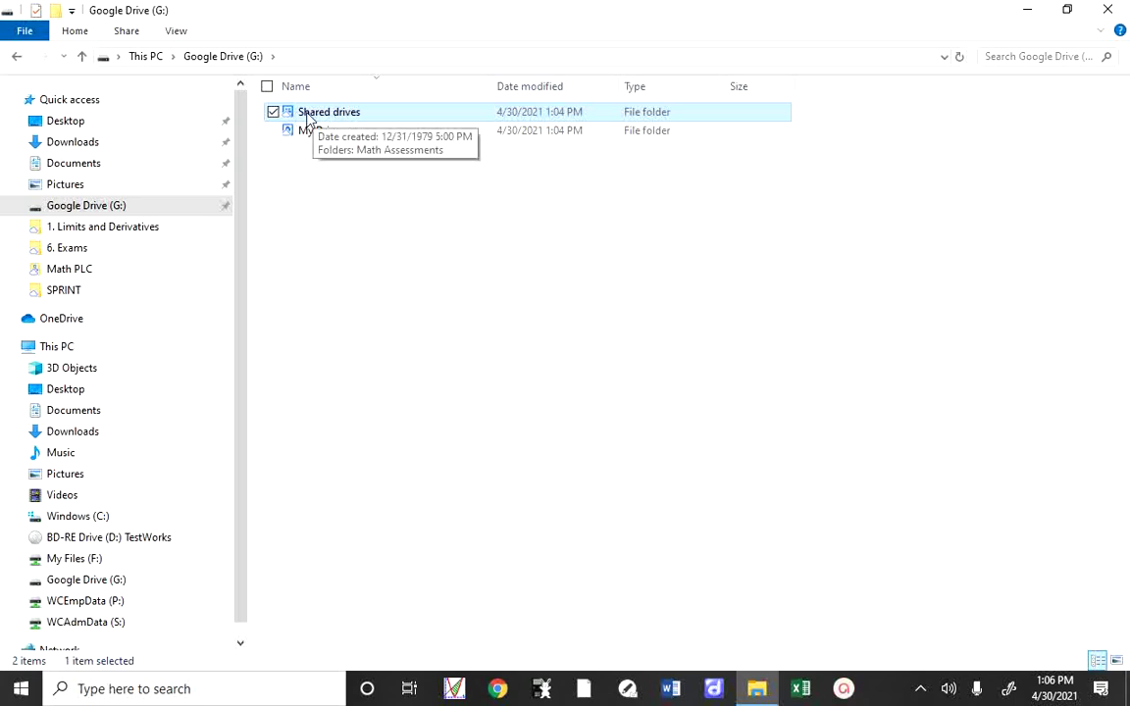
double_click(307, 117)
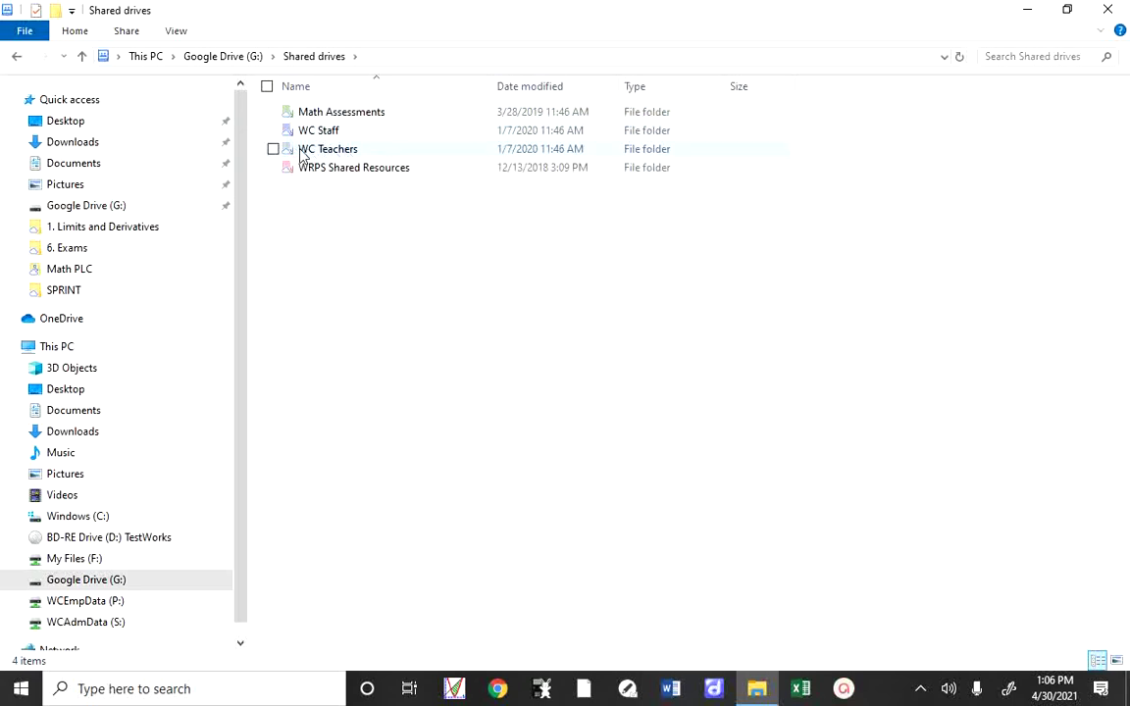
- View the Math Department folder in the WC Teachers shared drive, and return to the Google Drive (G:) root
mouse_move(333, 155)
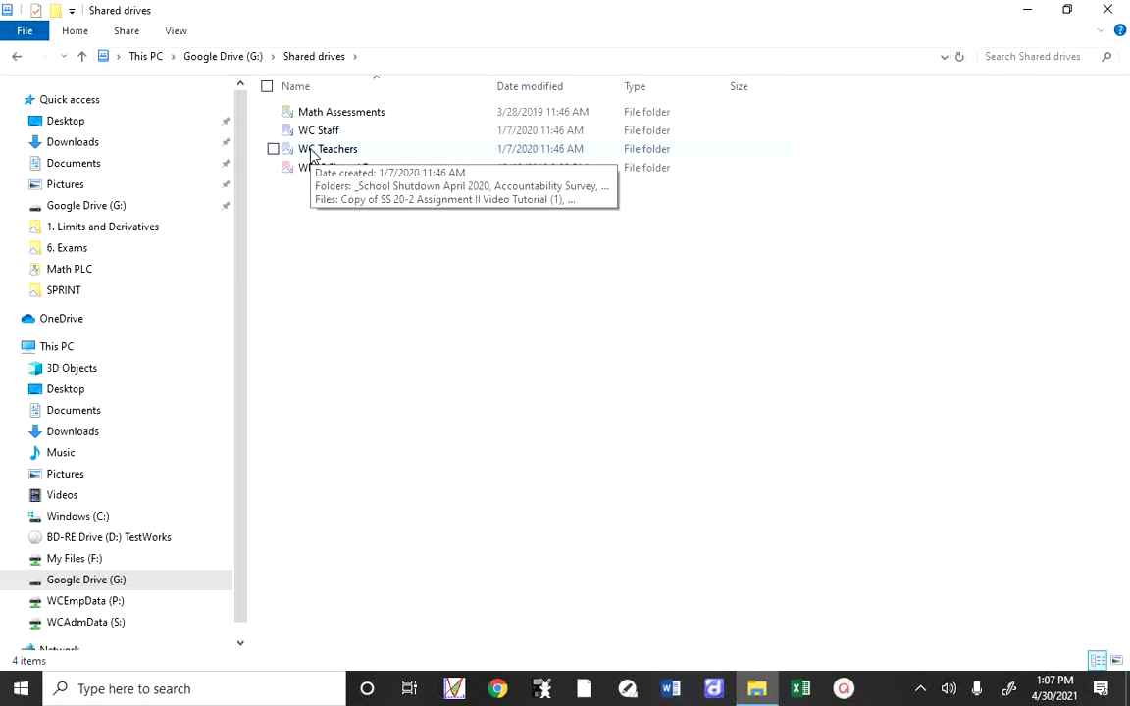
double_click(327, 149)
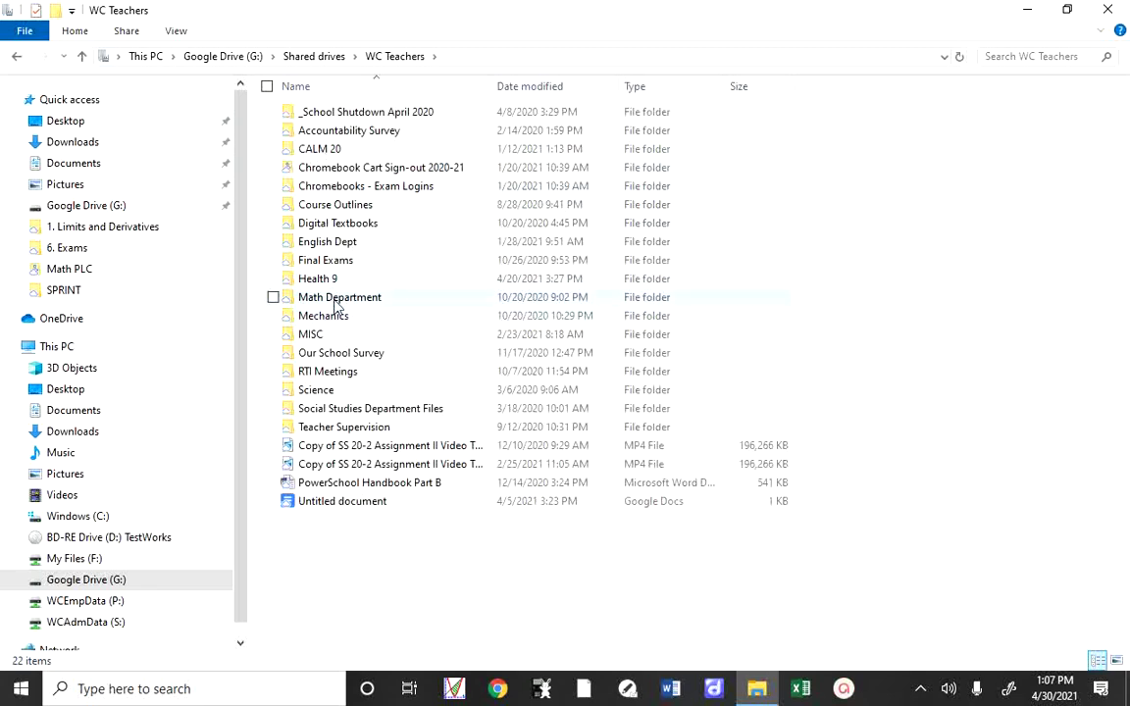
click(334, 303)
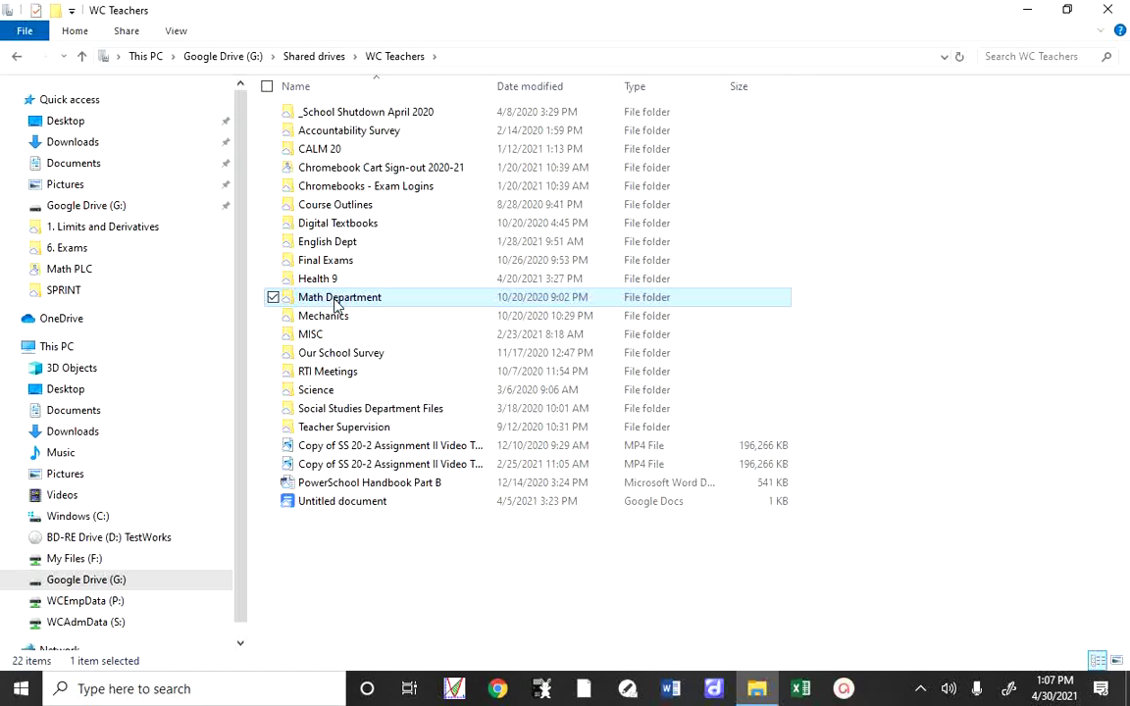
double_click(334, 299)
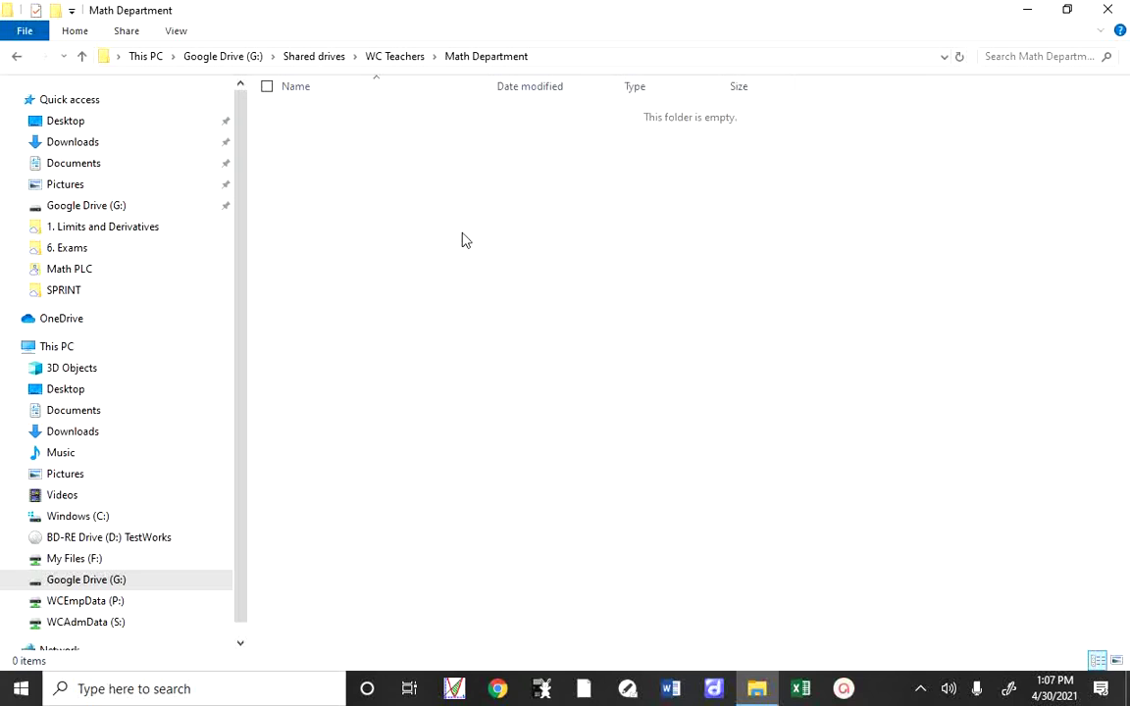
click(225, 59)
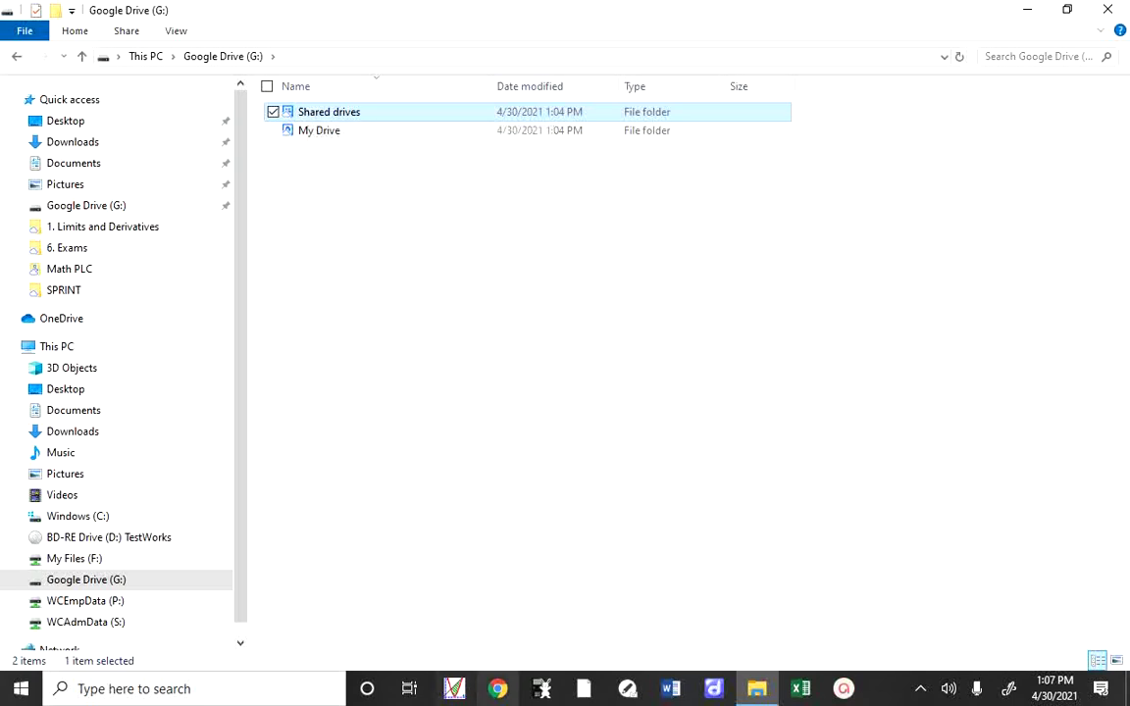
- Switch to Chrome, open Google Drive and change to the school account's My Drive
click(497, 690)
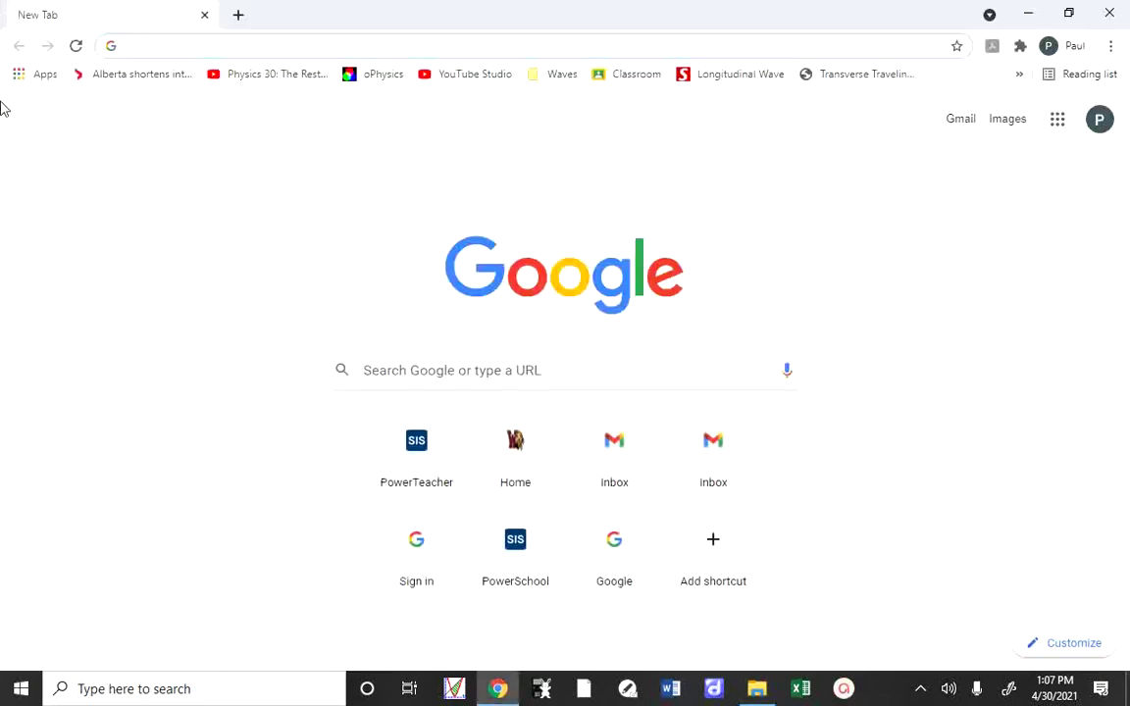
click(1058, 121)
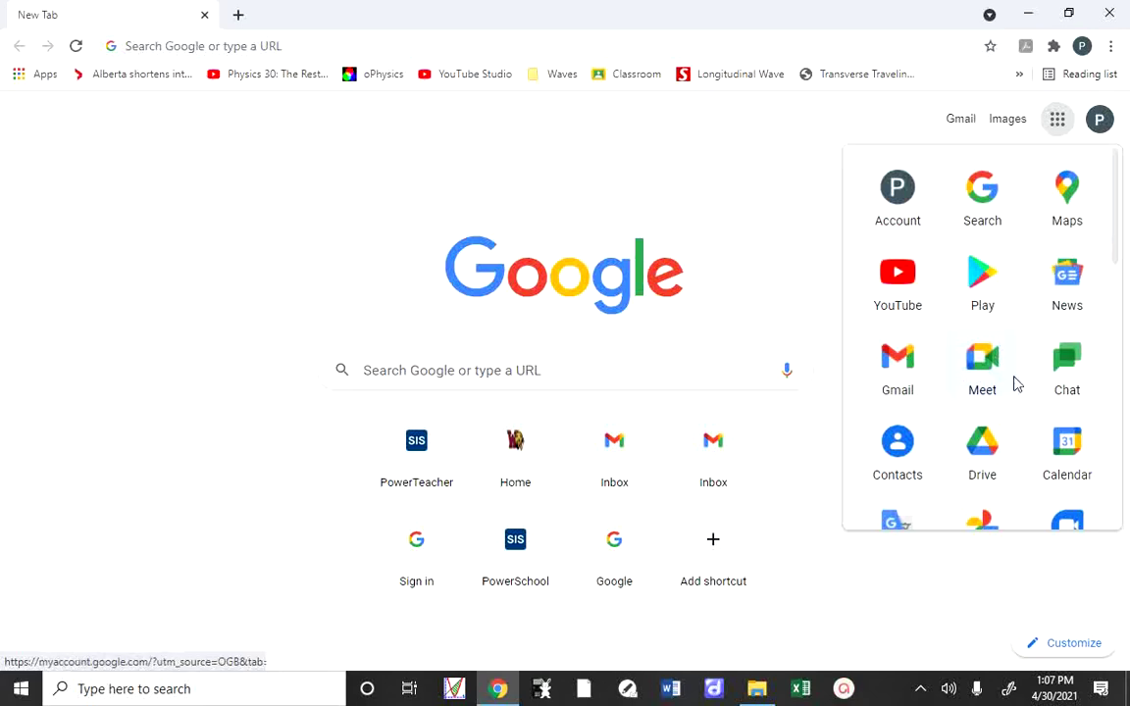
click(991, 459)
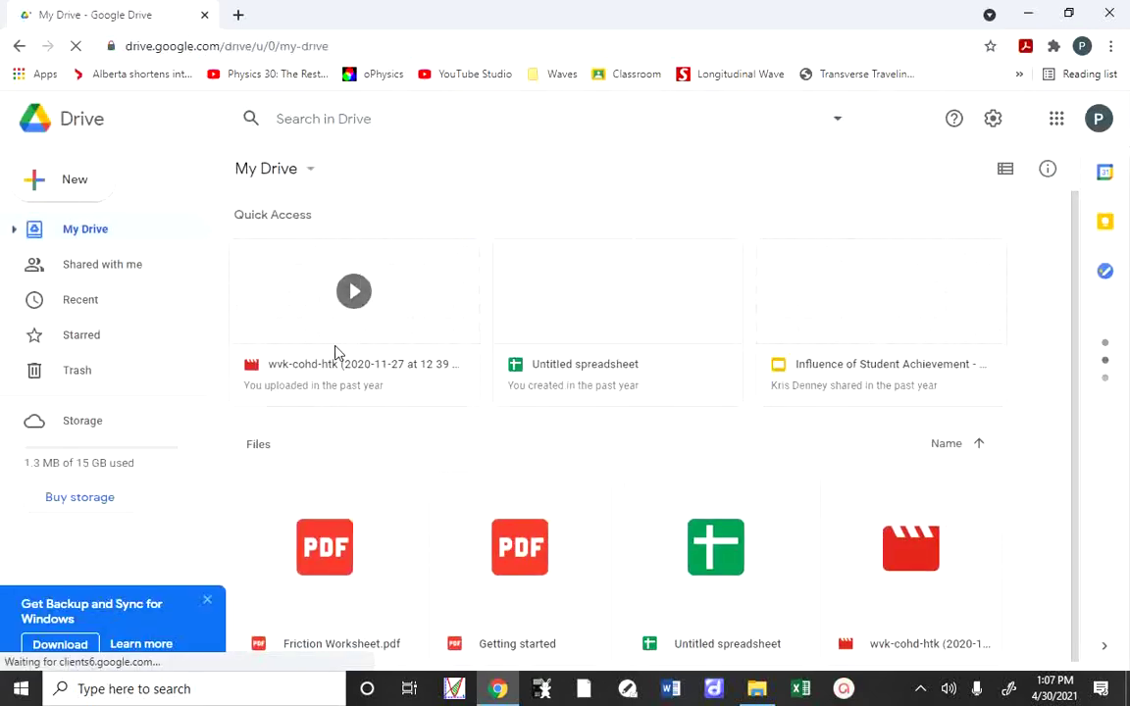
click(1096, 122)
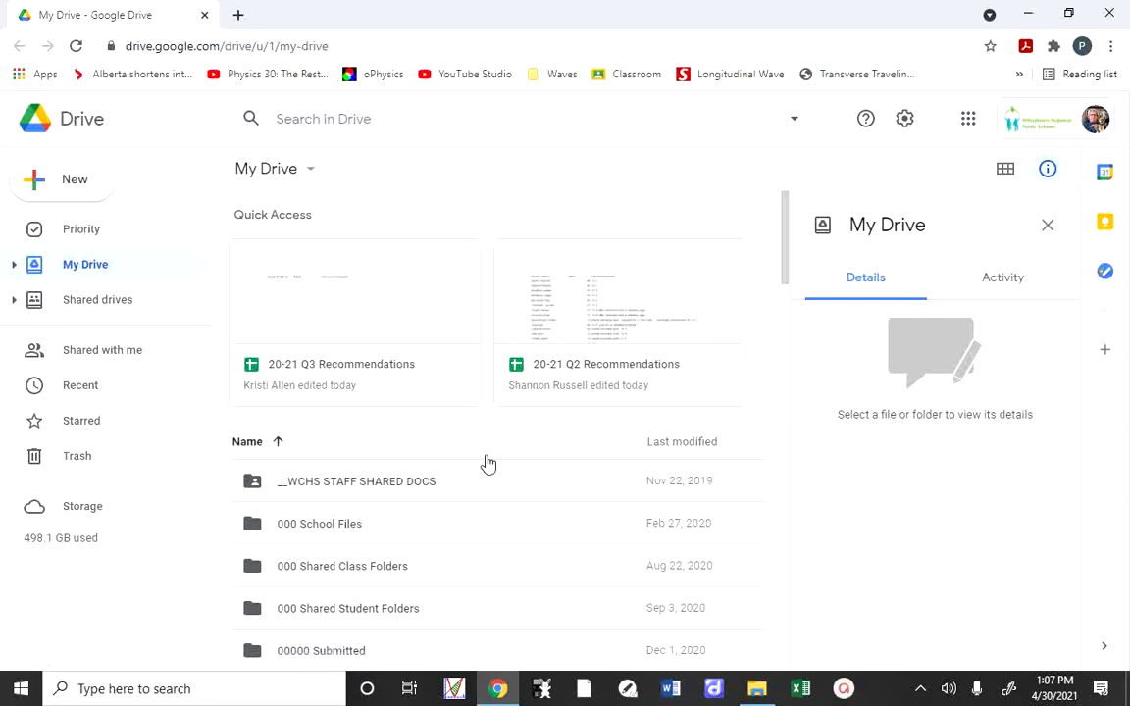
- Check the Google Drive (G:) folders in File Explorer, and open the WC Teachers shared drive in the browser for comparison
click(757, 689)
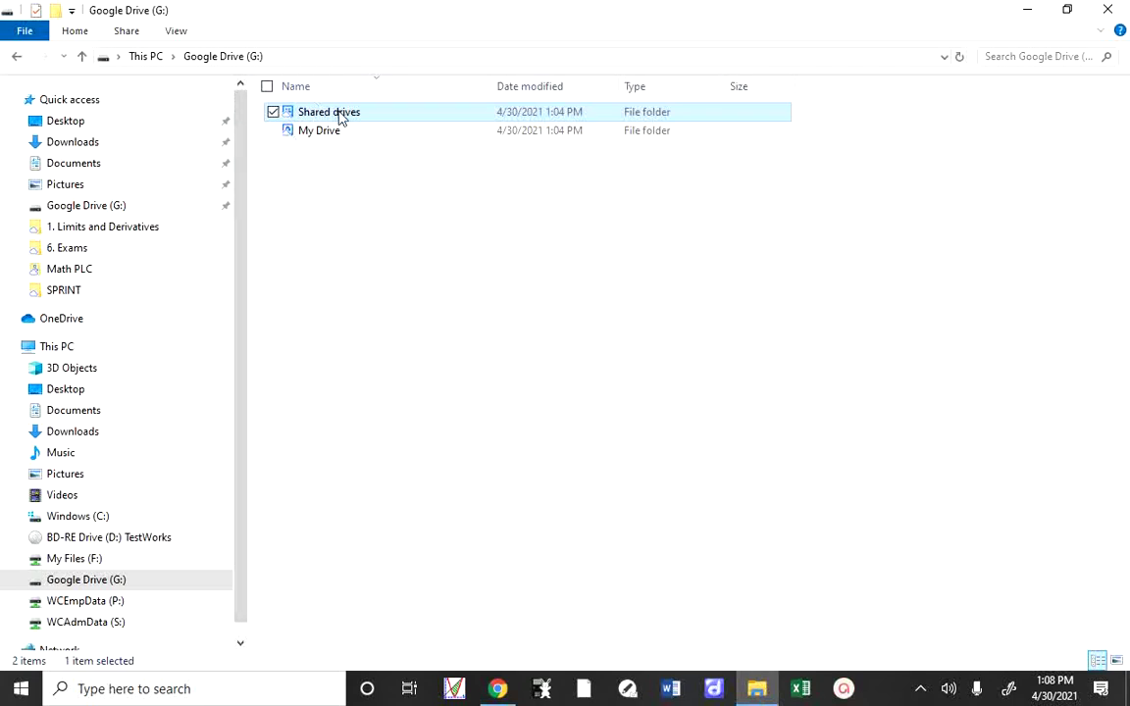
click(497, 688)
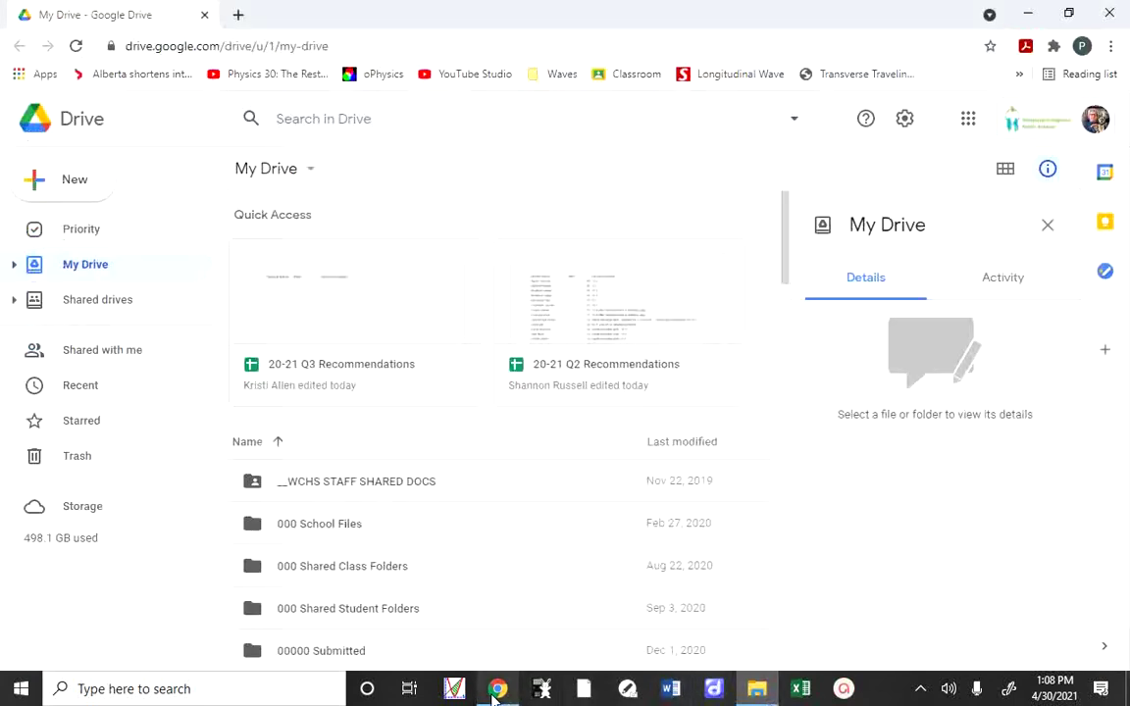
click(72, 310)
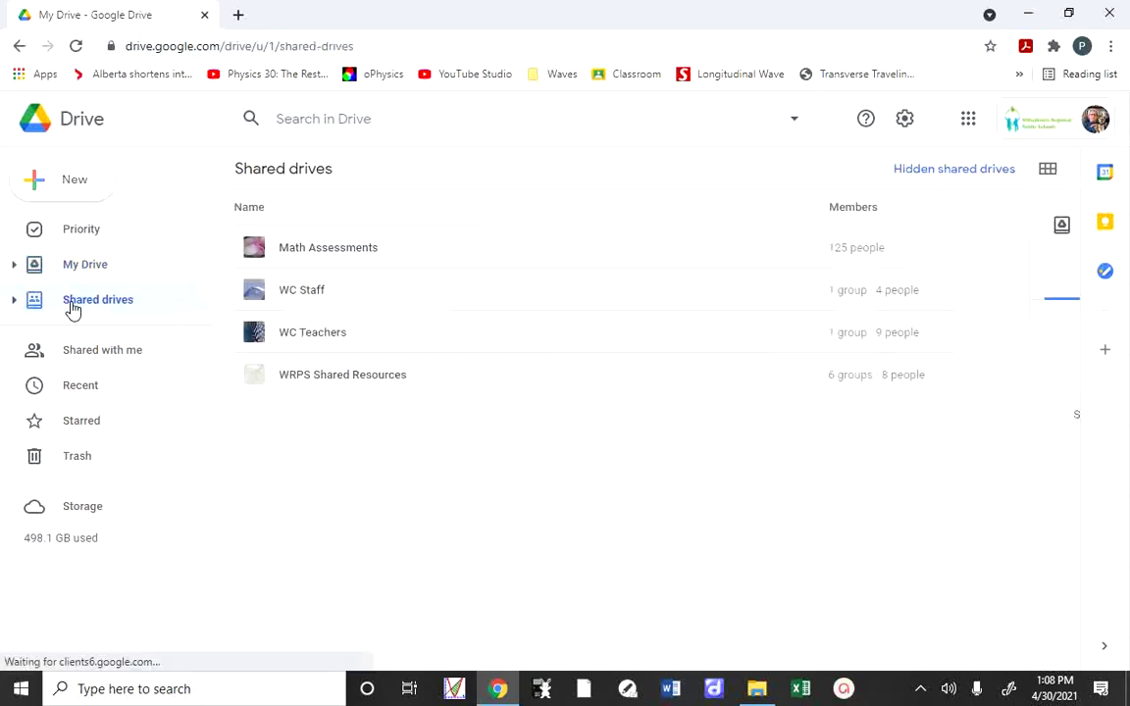
click(291, 334)
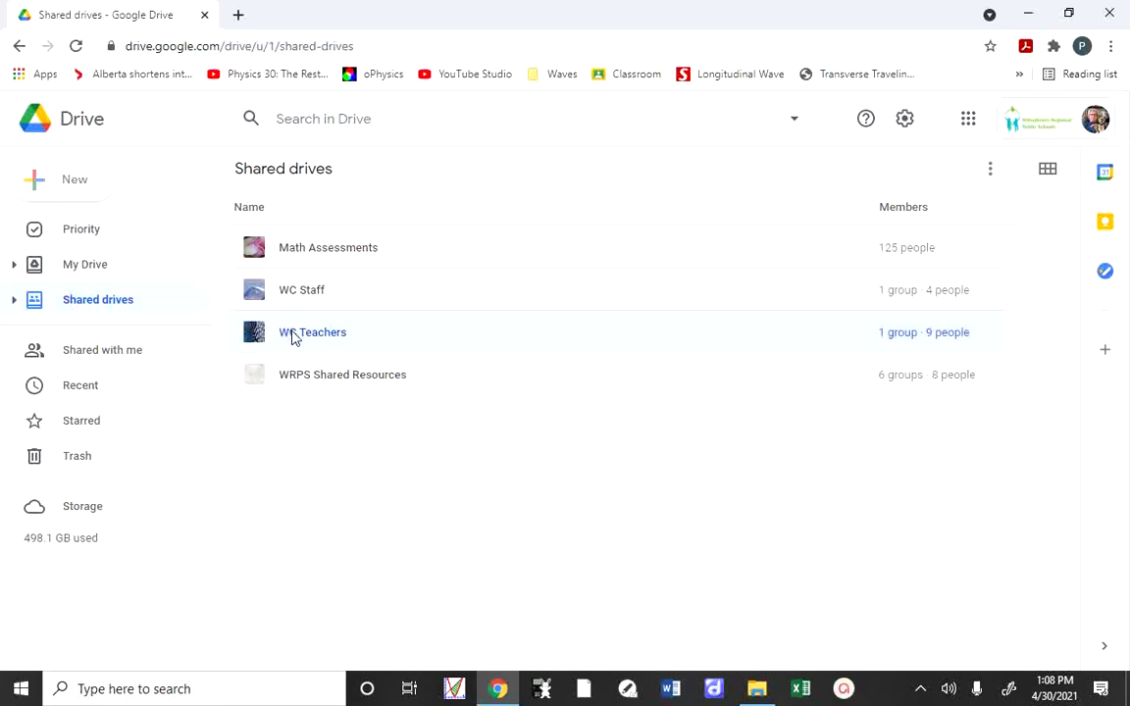
double_click(290, 334)
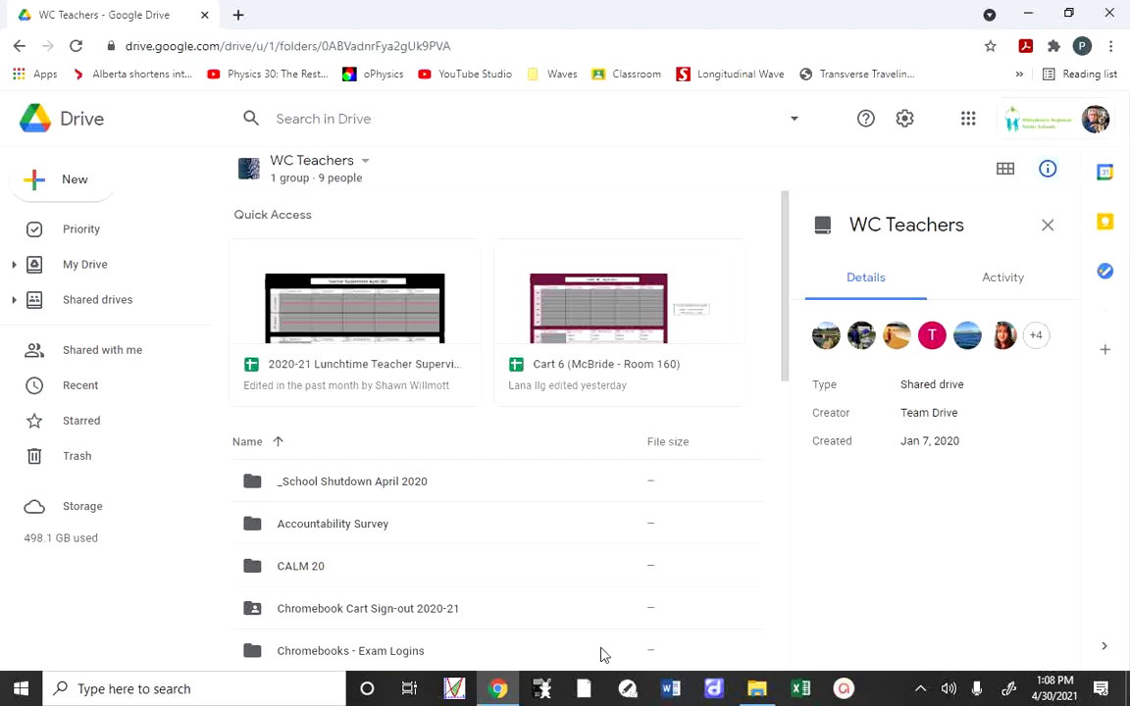
- Switch to File Explorer, view the WC Teachers shared drive there, and return to the Google Drive (G:) root
click(757, 688)
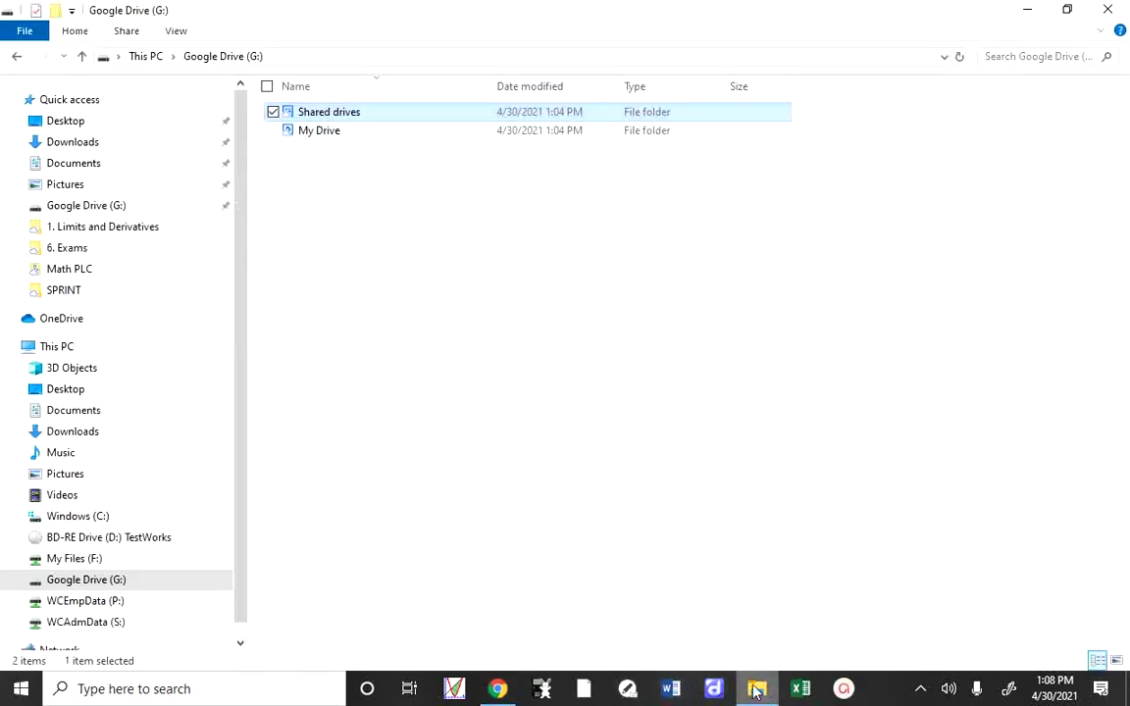
double_click(325, 114)
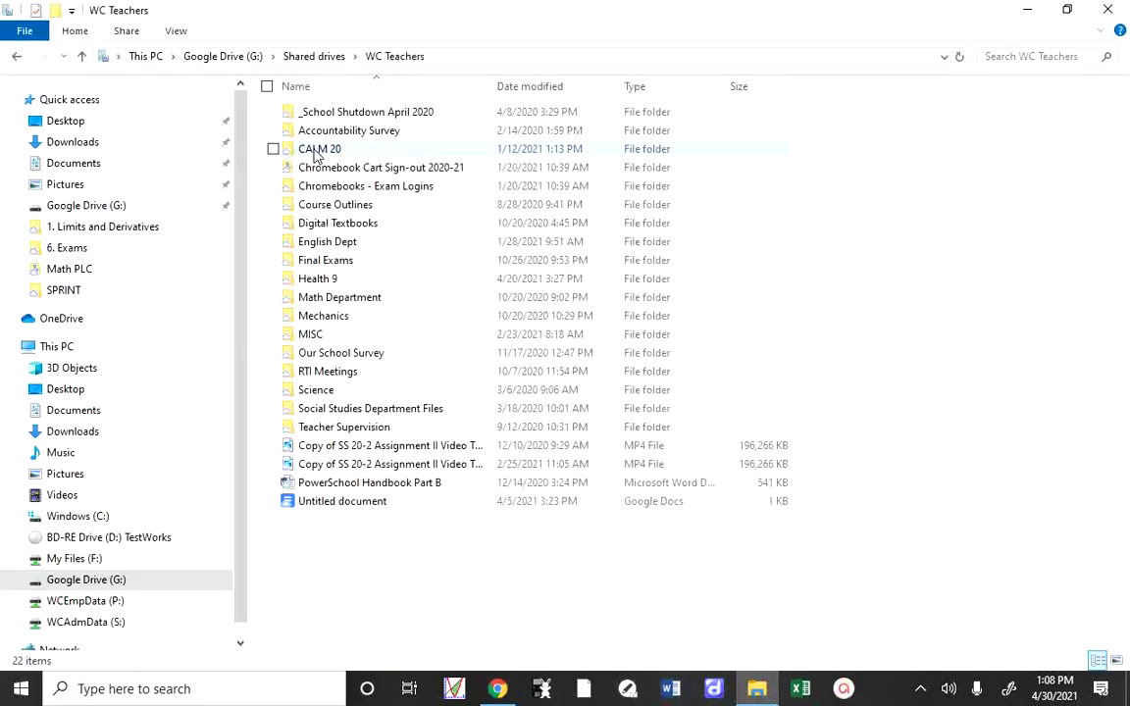
mouse_move(420, 359)
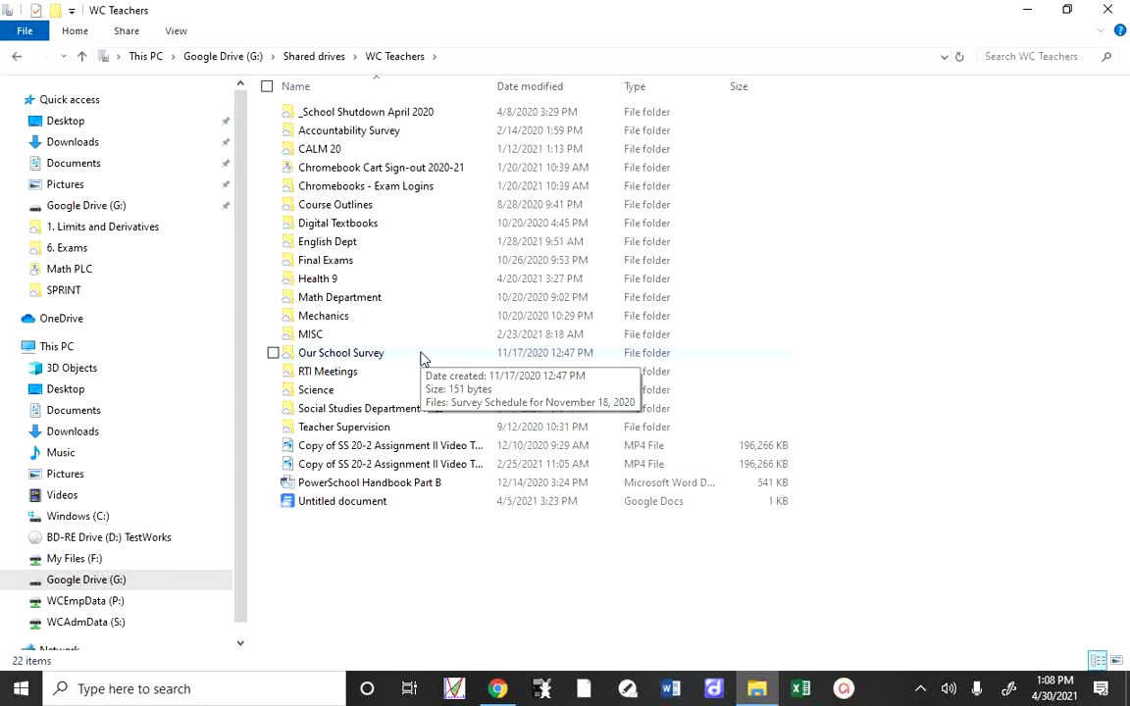
click(210, 56)
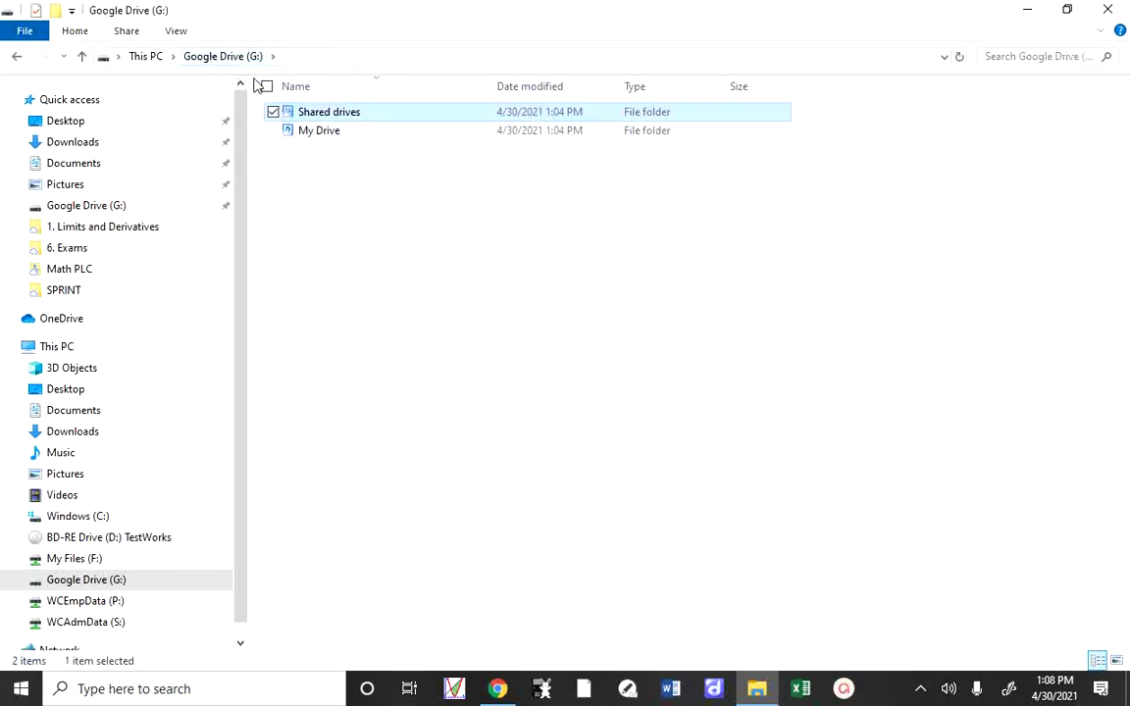
- View the contents of the My Drive folder in File Explorer, and return to the Google Drive (G:) root
click(303, 135)
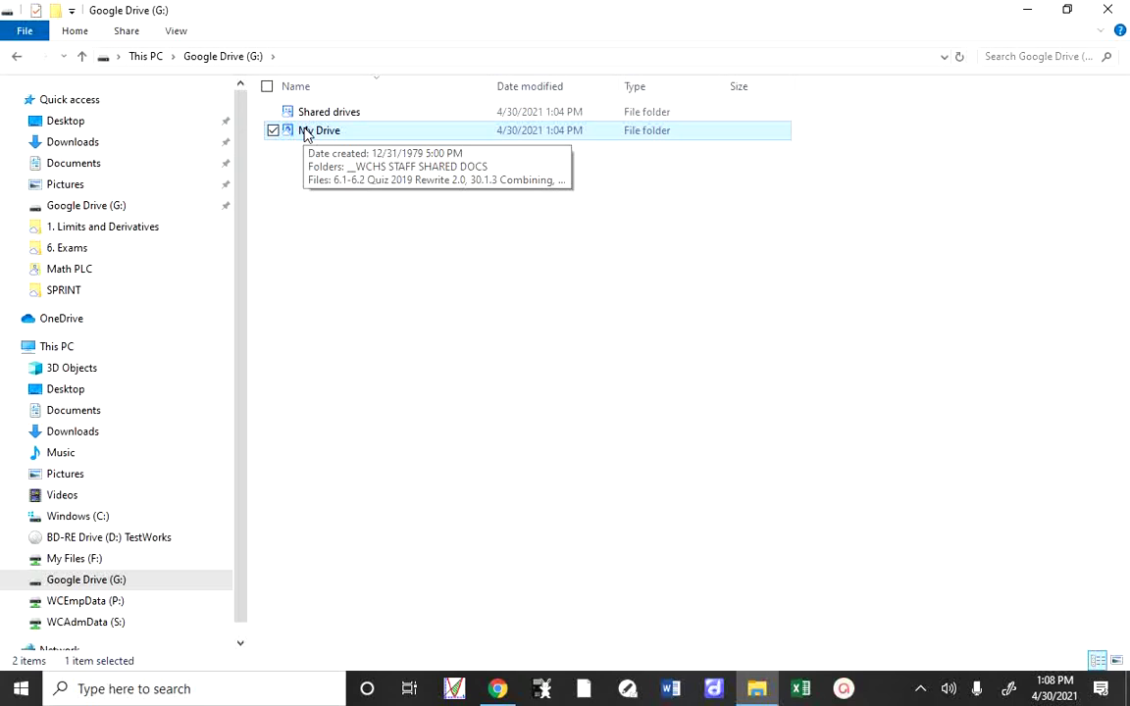
double_click(304, 134)
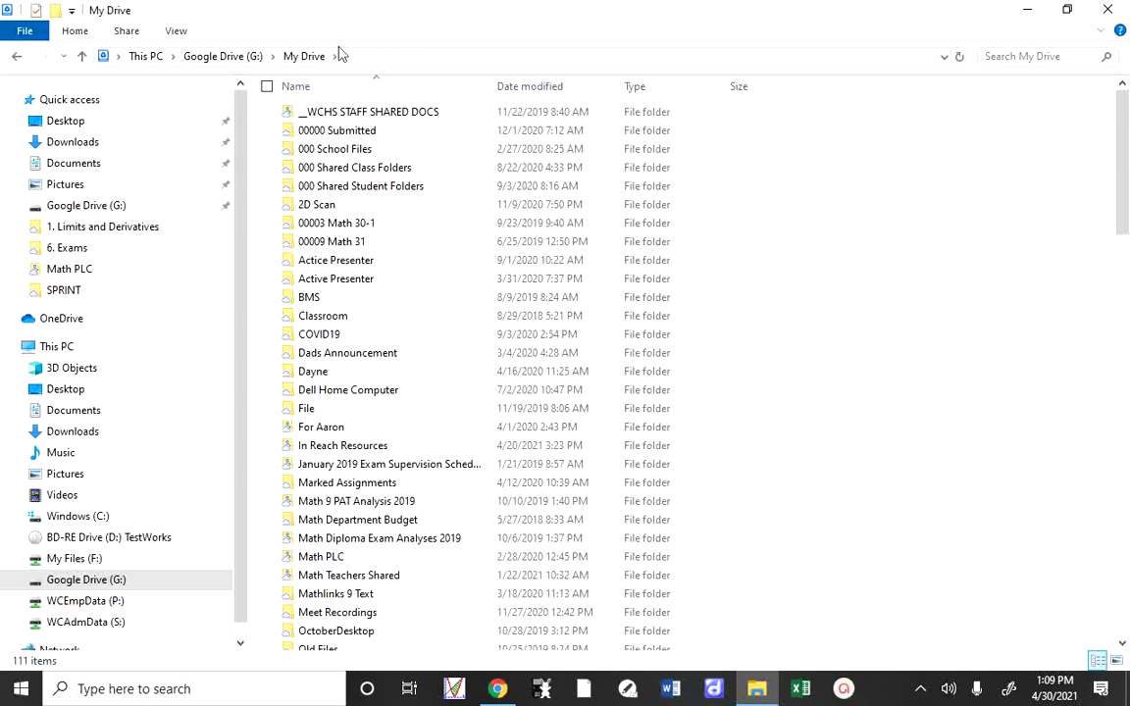
click(216, 59)
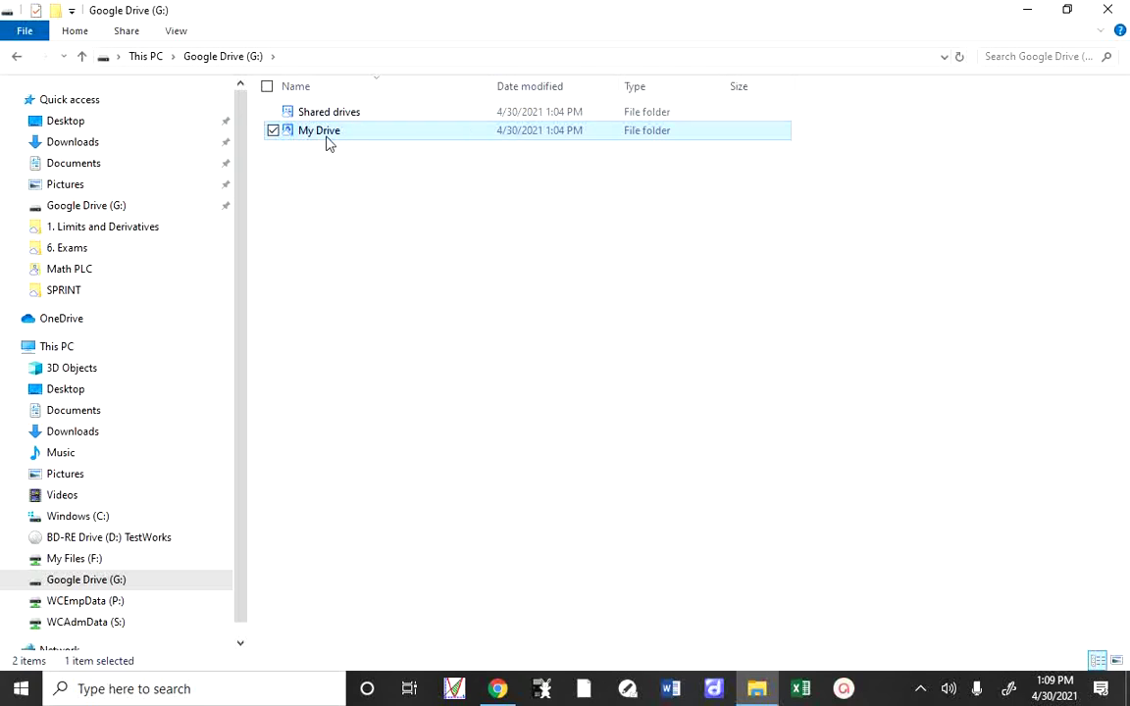
- Restore the Google Drive (G:) window to a smaller size, and place a second File Explorer window showing My Files (F:) beside it
click(1067, 9)
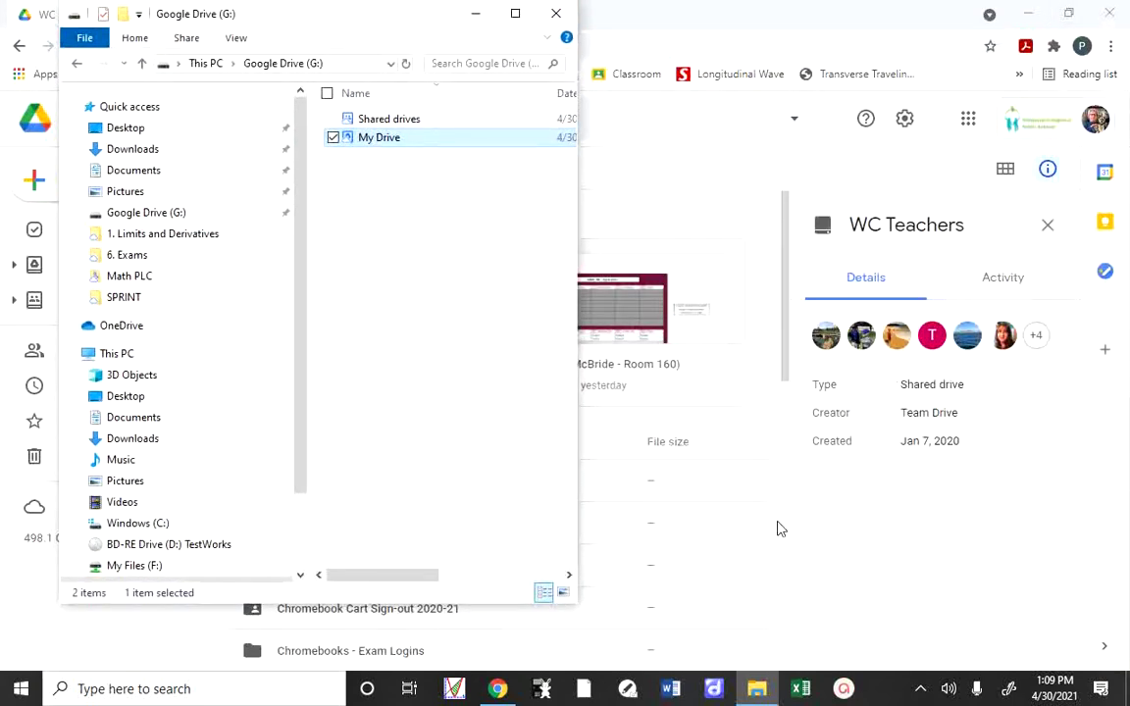
right_click(743, 692)
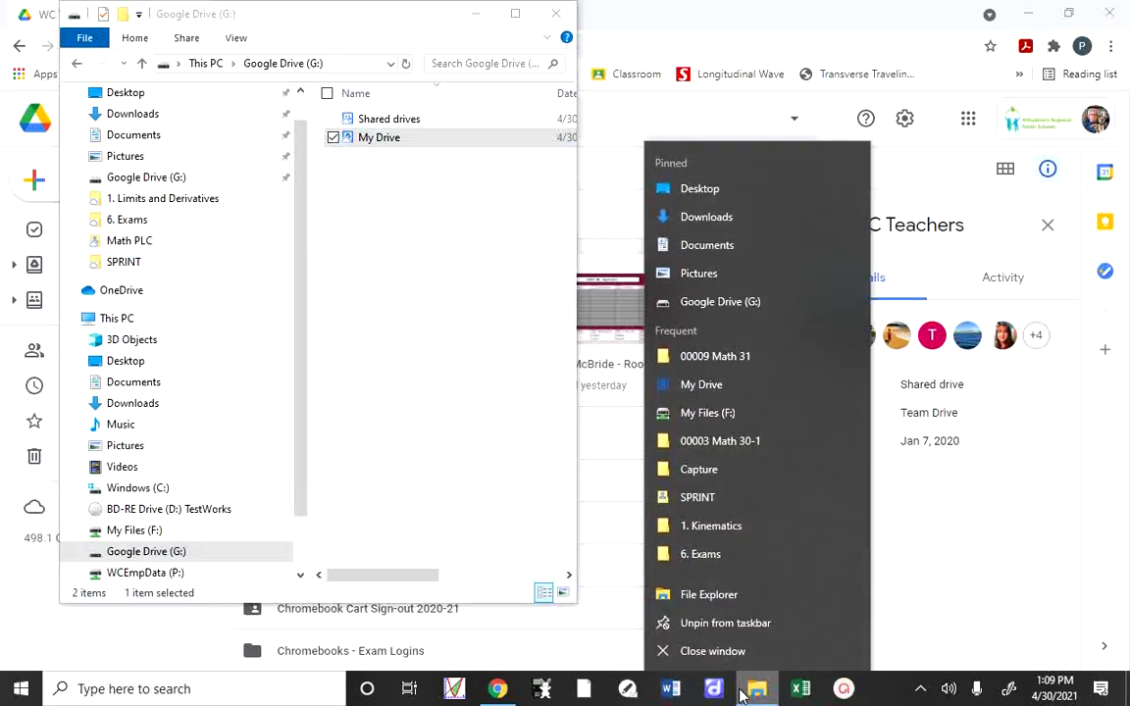
click(657, 596)
drag(203, 36, 726, 18)
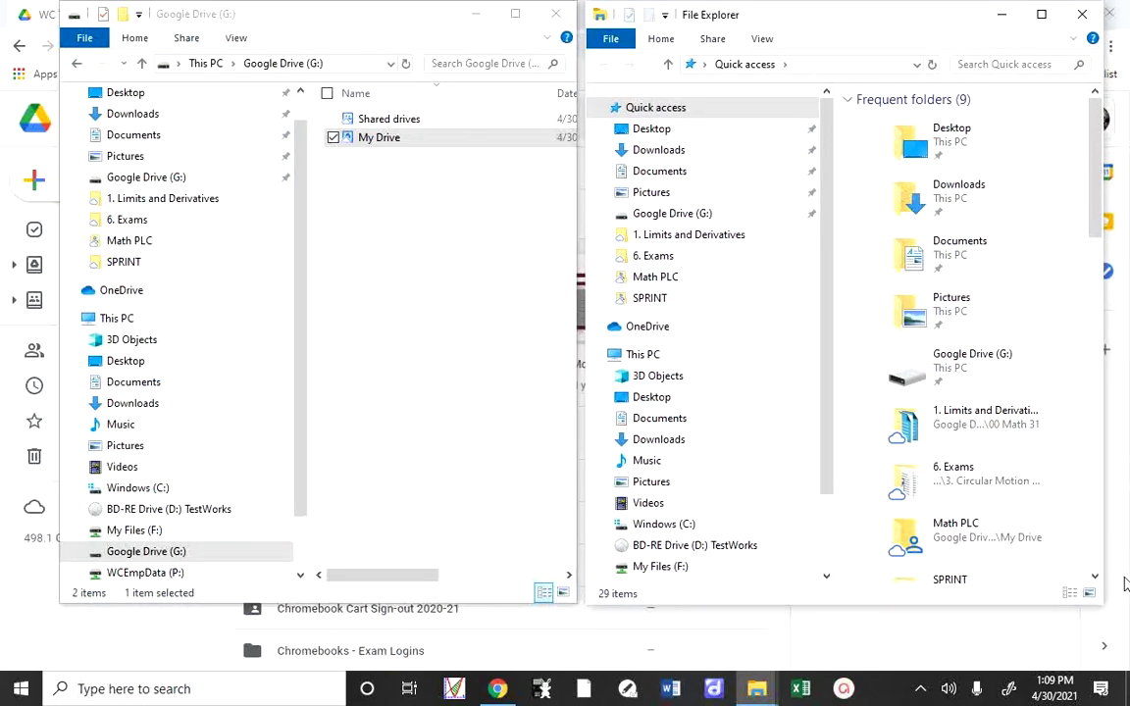
scroll(701, 449, down, 2)
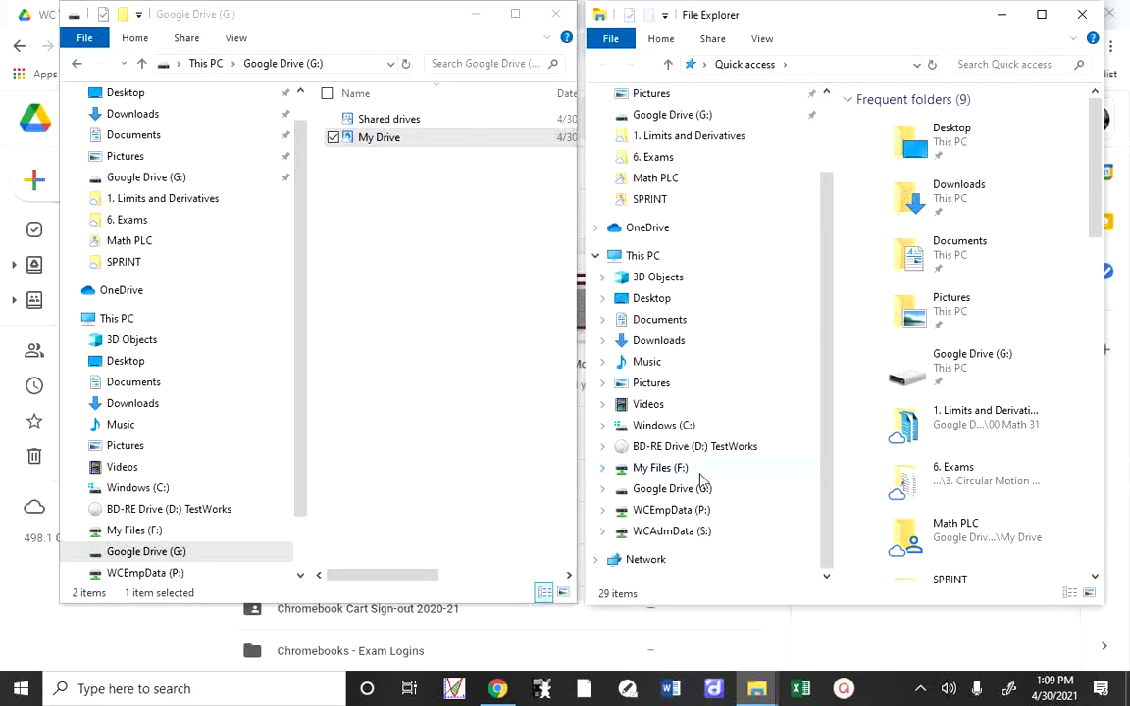
click(655, 470)
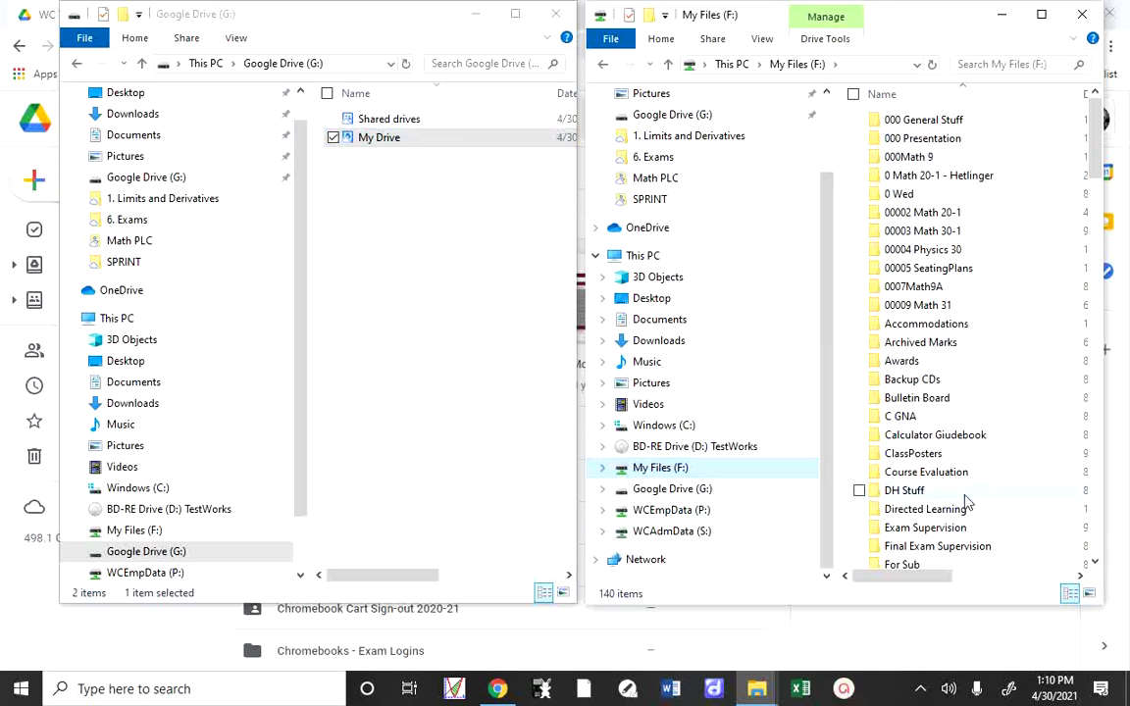
- Copy the 000Math 9 folder from My Files (F:) into My Drive, and check for it in the My Drive folder
mouse_move(965, 502)
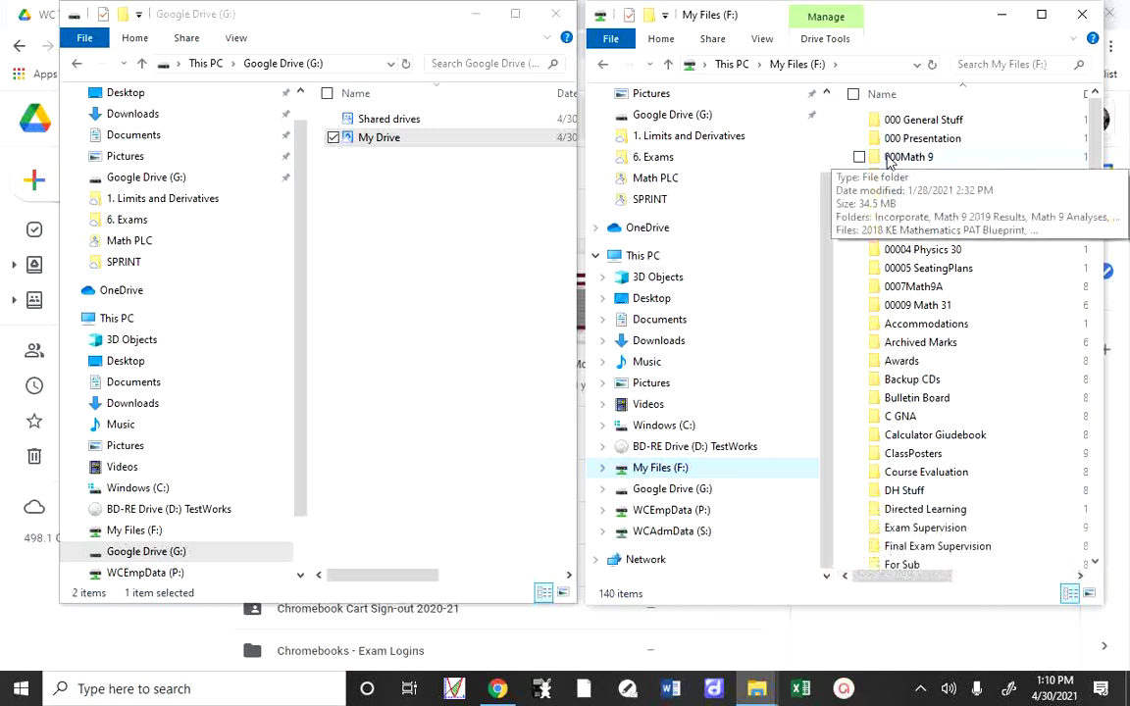
drag(897, 157, 361, 145)
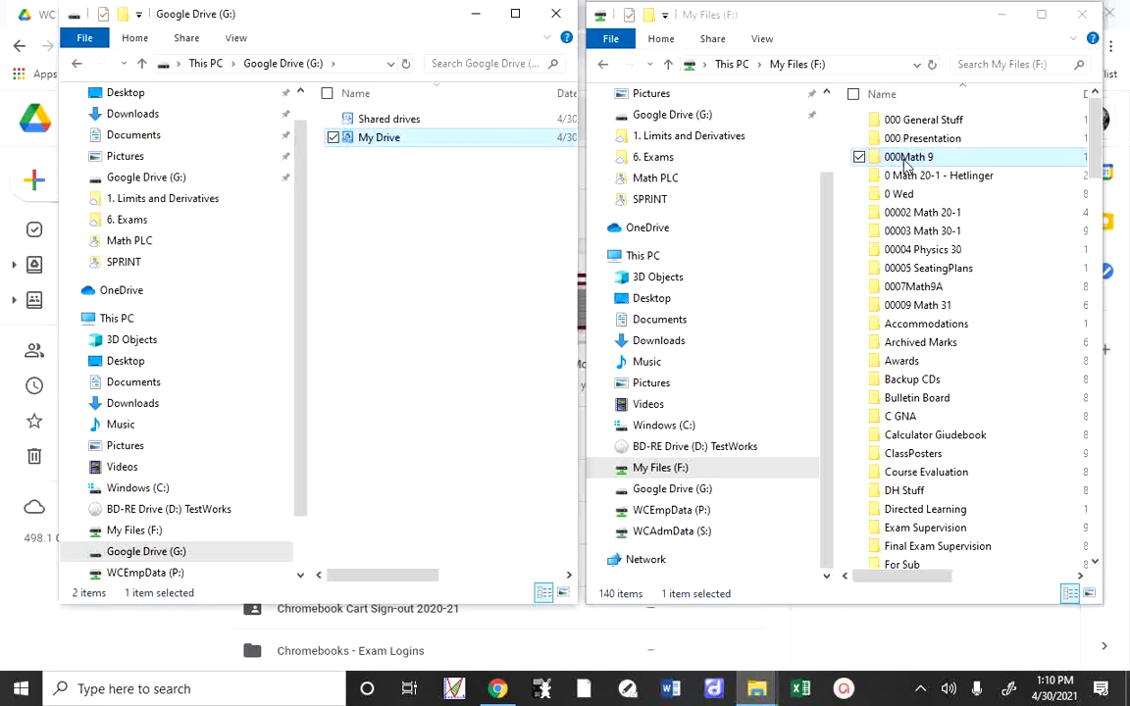
double_click(363, 139)
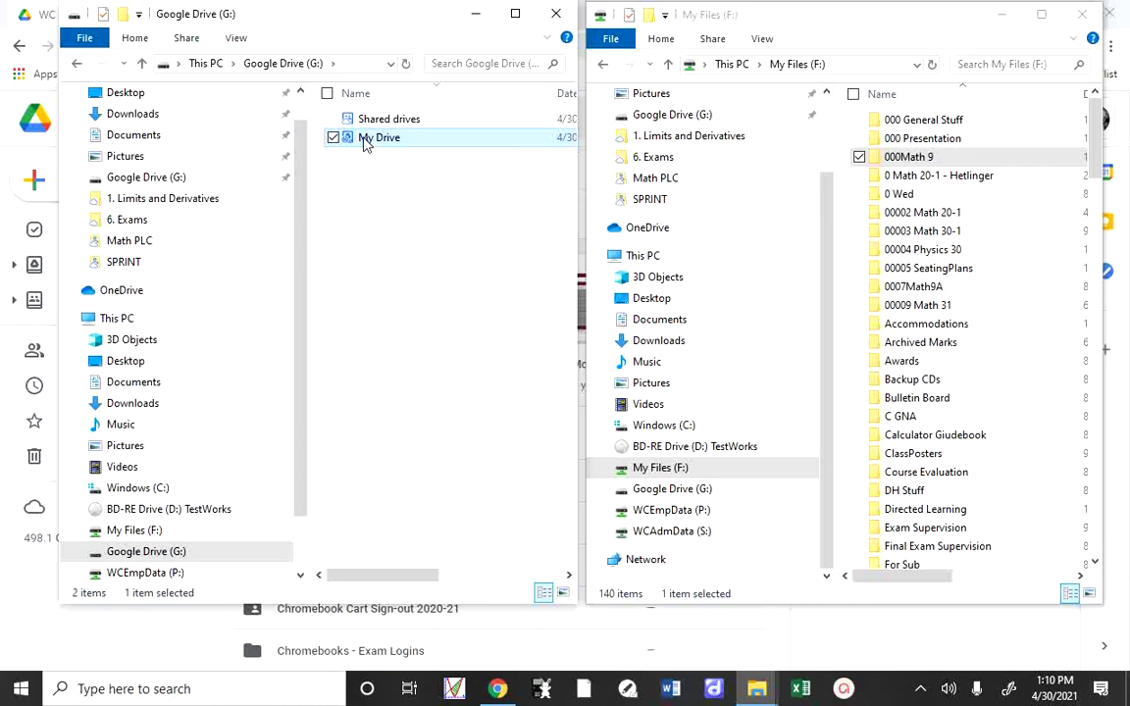
click(365, 212)
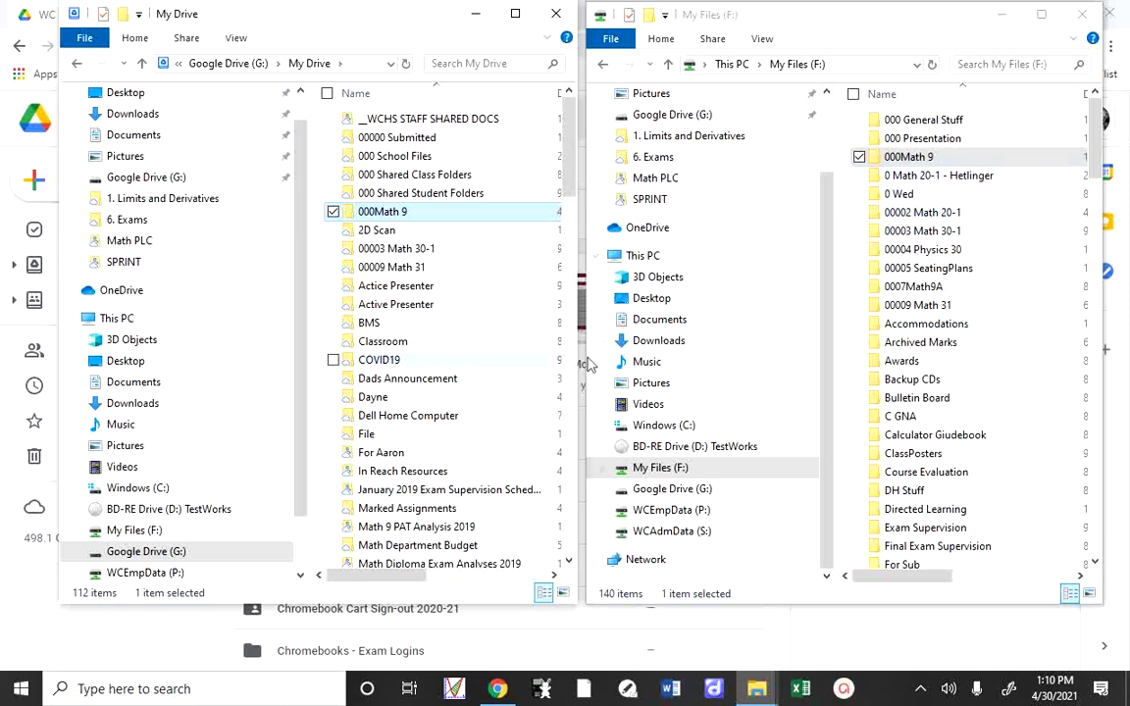
click(237, 65)
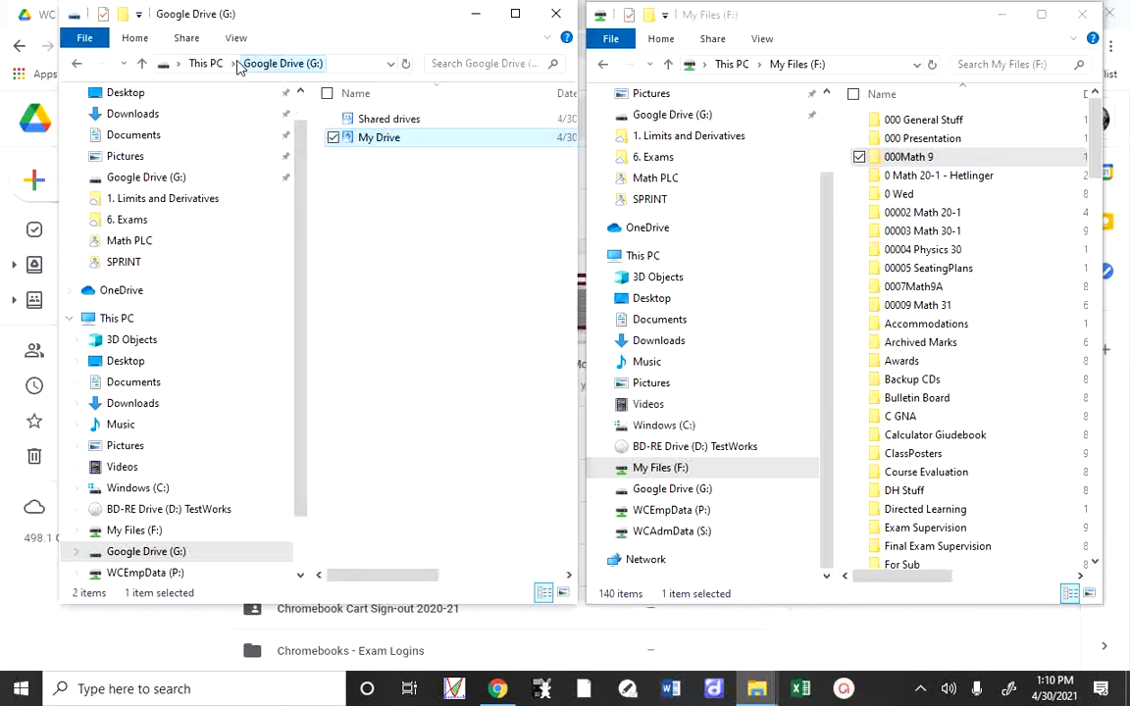
double_click(328, 138)
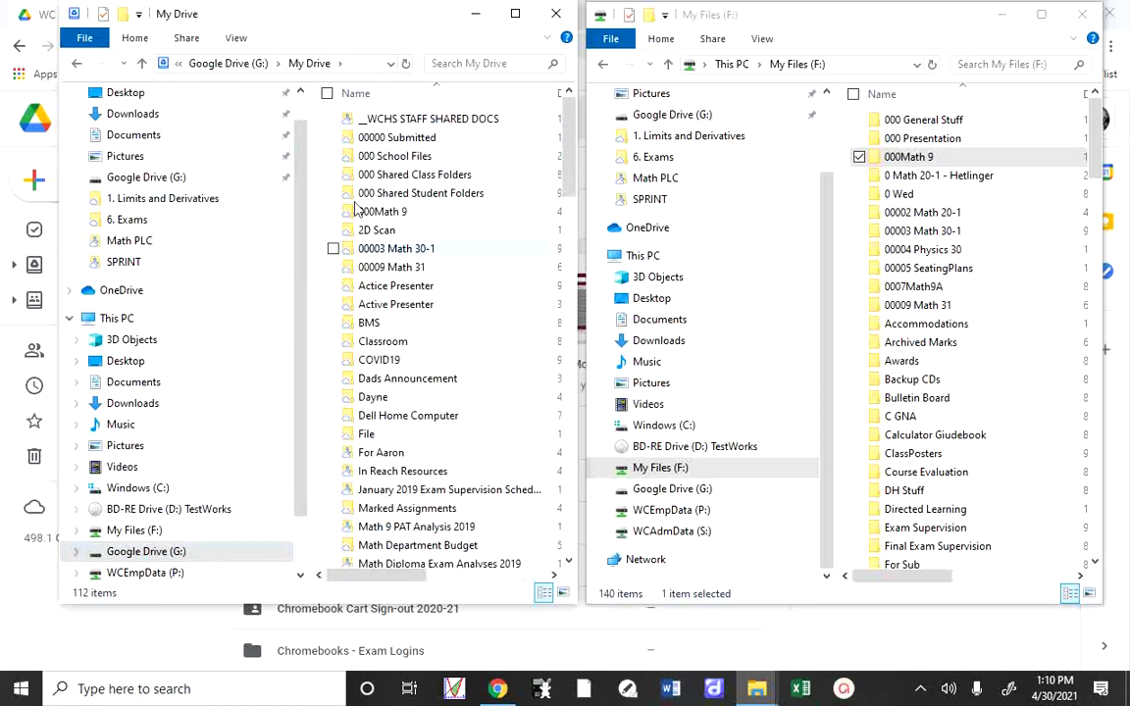
- Return to the Google Drive (G:) root, and copy the 0 Math 20-1 folder from My Files (F:) into My Drive
click(912, 175)
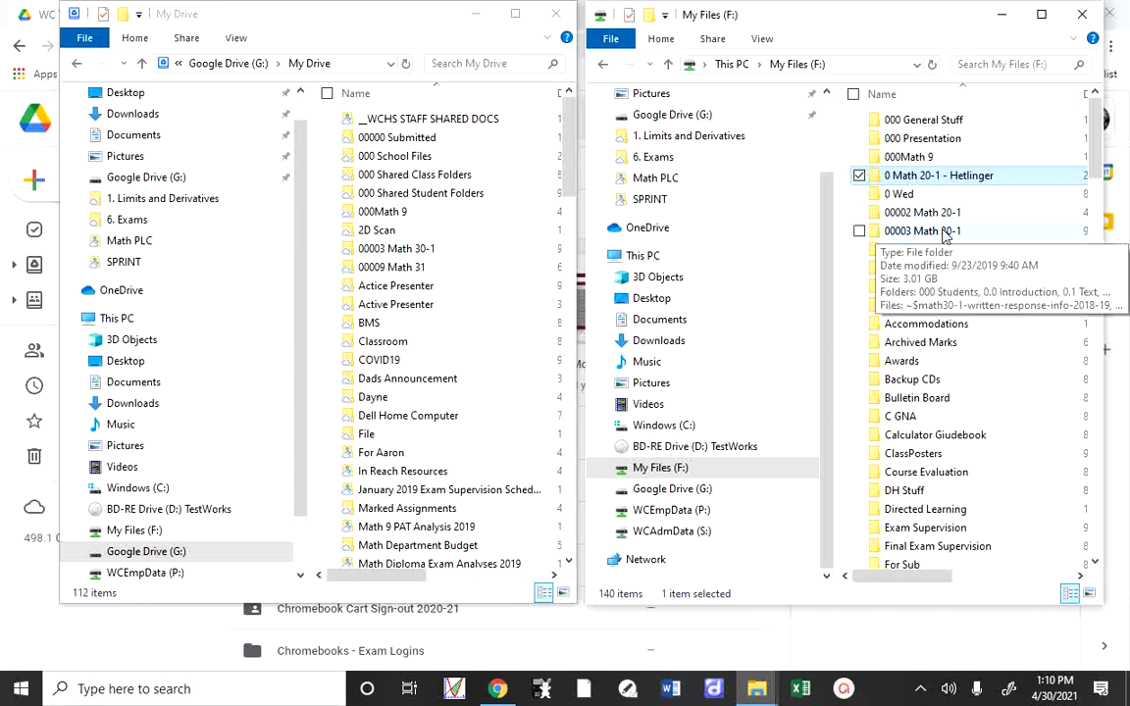
click(232, 61)
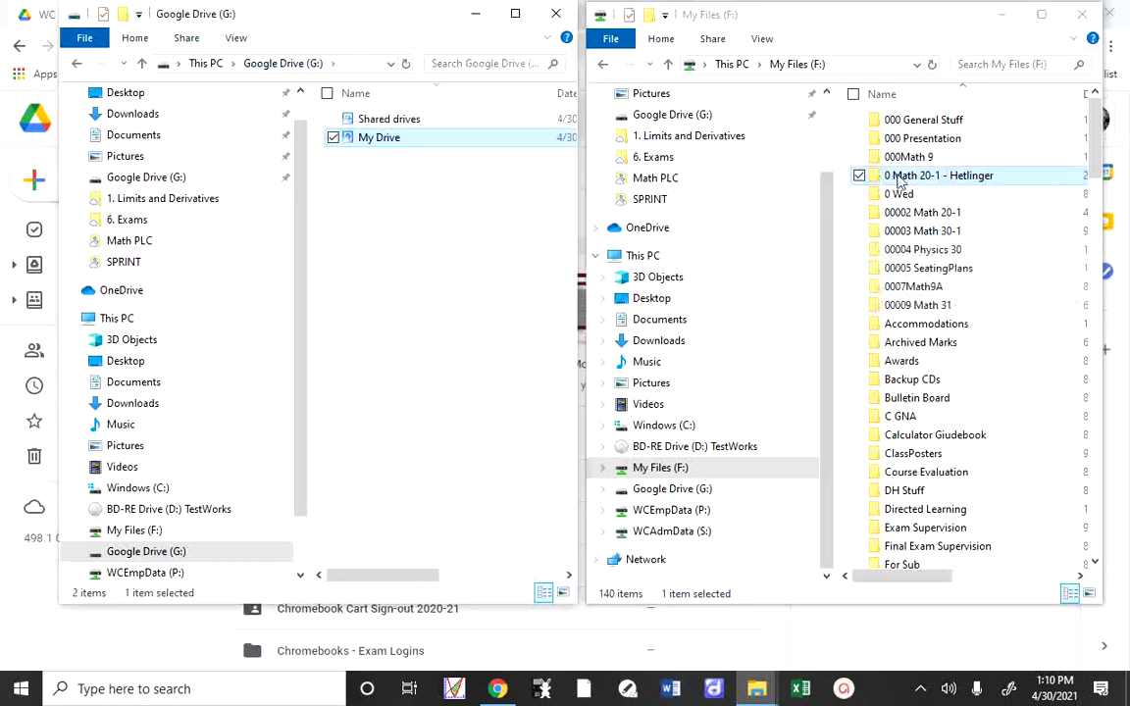
drag(898, 181, 366, 142)
- Select all items in My Files (F:), and clear that full selection
click(891, 120)
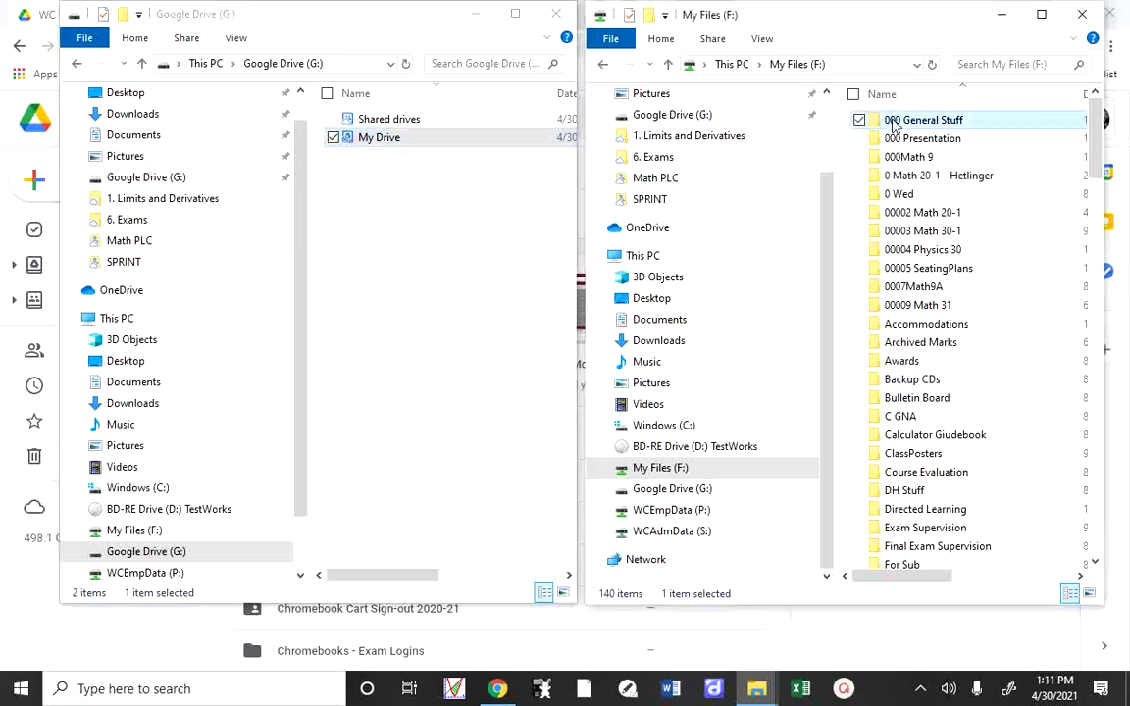
key(ctrl+a)
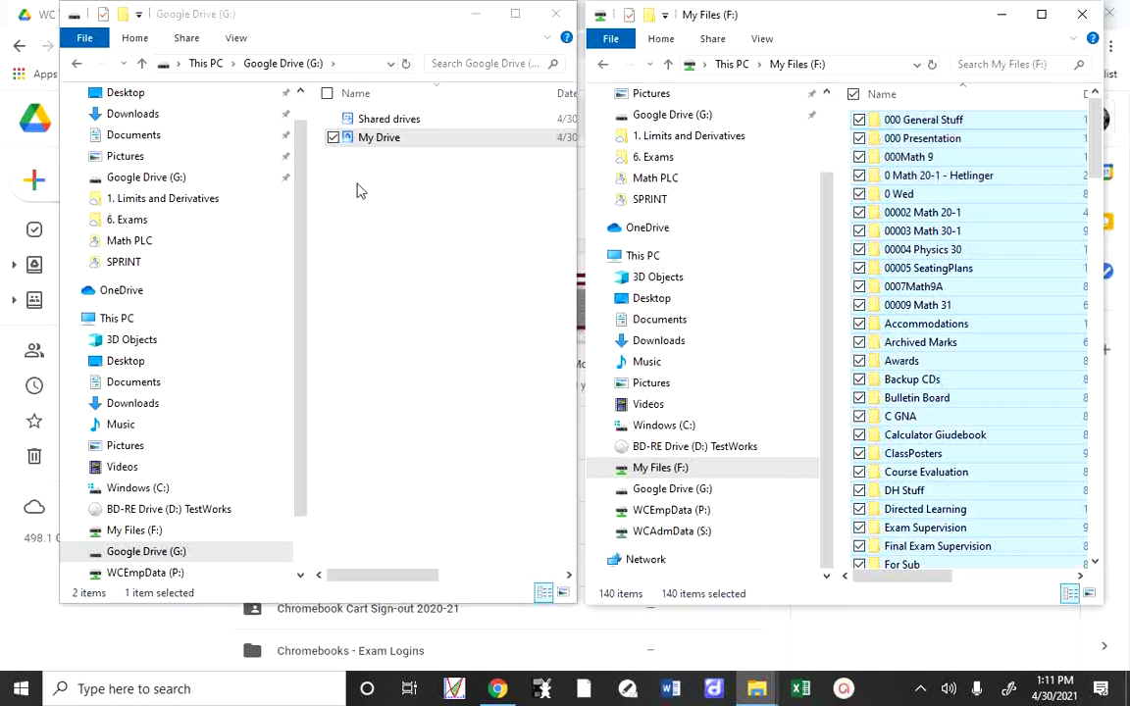
click(1004, 212)
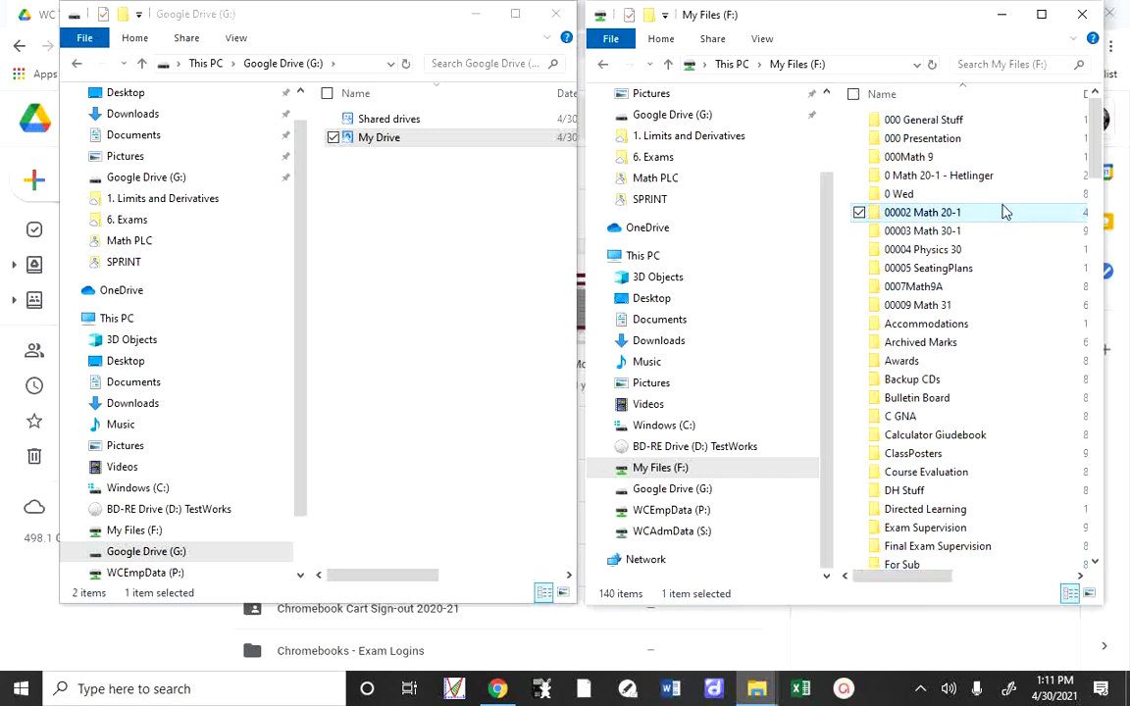
- Start copying 000 General Stuff, 000 Presentation, 0 Wed, 00002 Math 20-1, 00003 Math 30-1 and 00004 Physics 30 into My Drive, and cancel the transfer
click(912, 122)
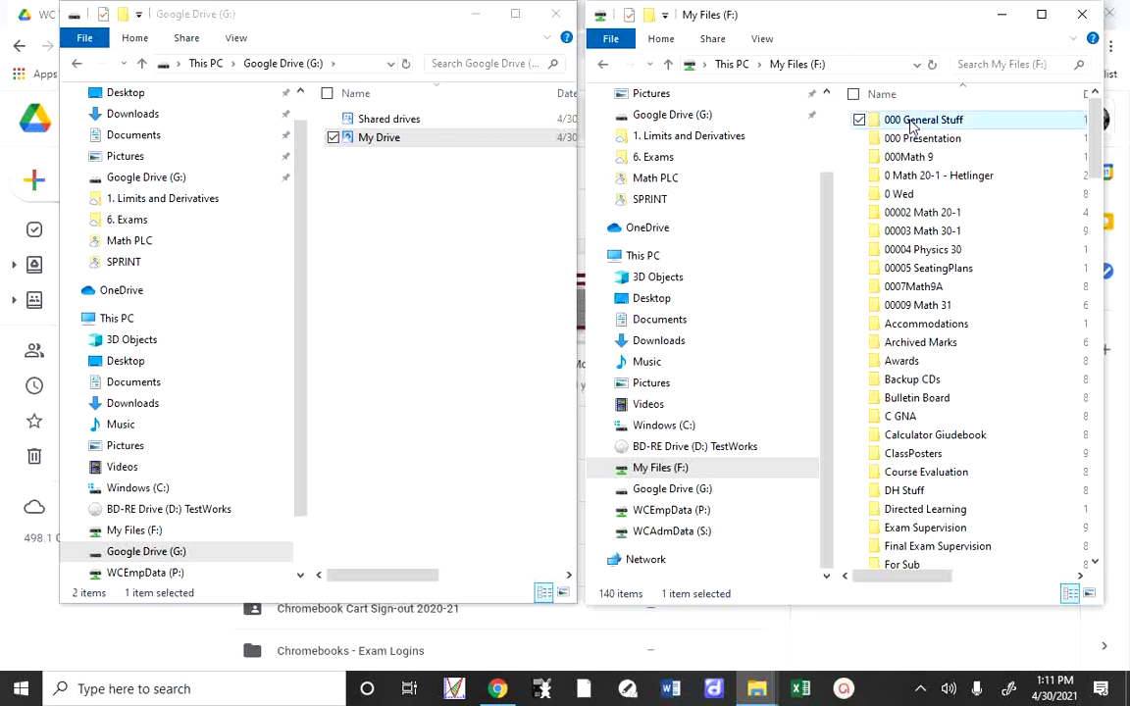
ctrl+click(911, 138)
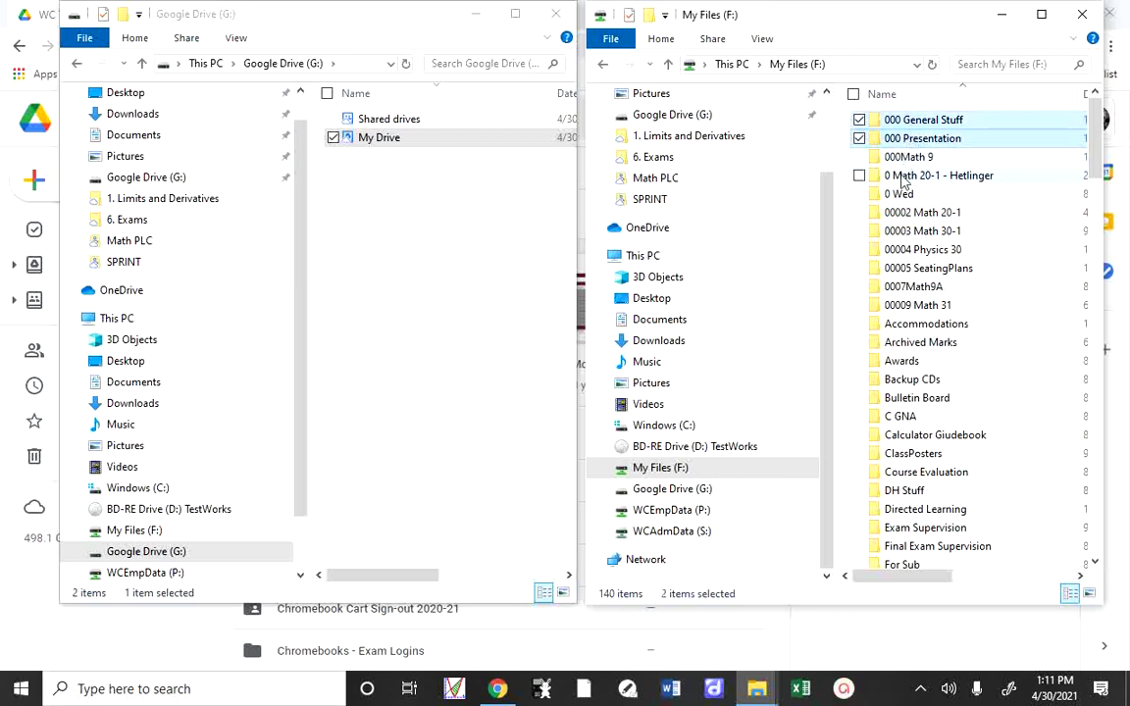
ctrl+click(901, 194)
ctrl+click(908, 213)
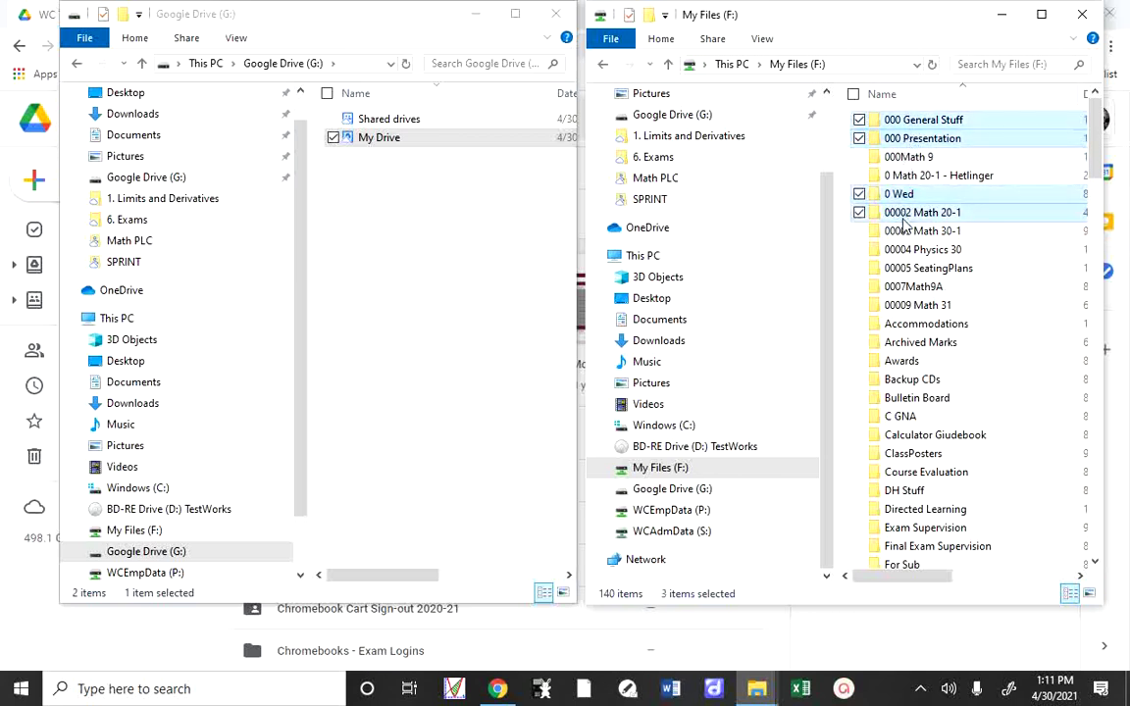
ctrl+click(912, 231)
ctrl+click(927, 250)
drag(993, 231, 371, 144)
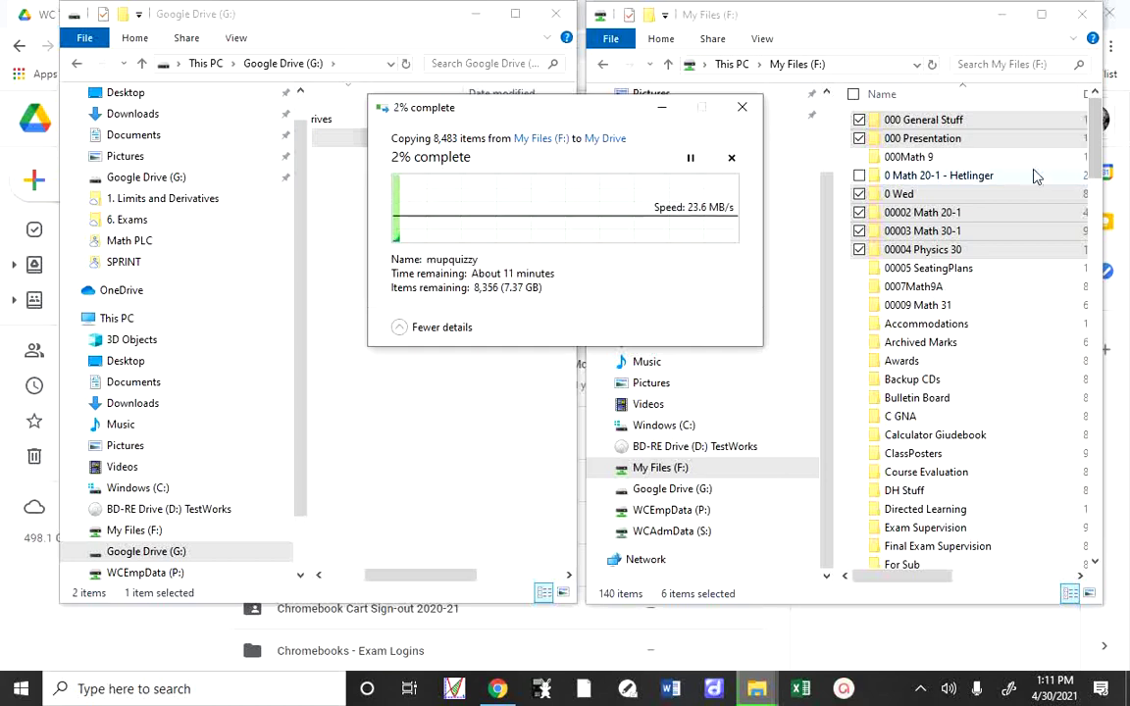
click(732, 159)
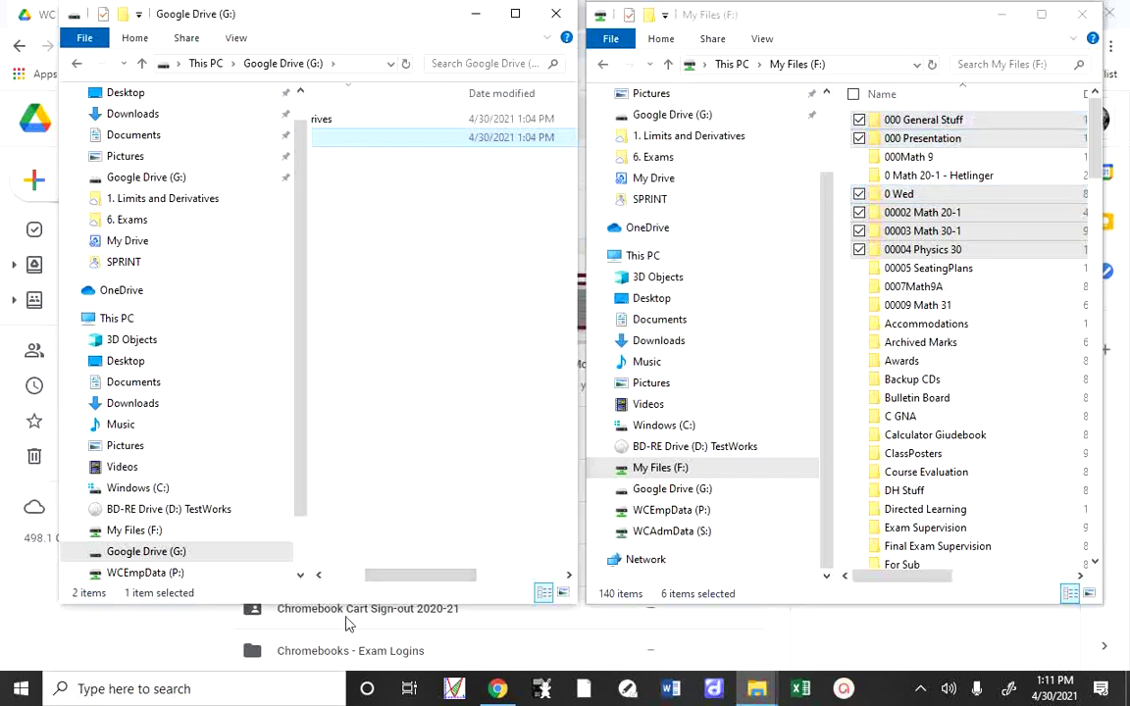
- Close both File Explorer windows, My Files (F:) and Google Drive (G:)
click(319, 575)
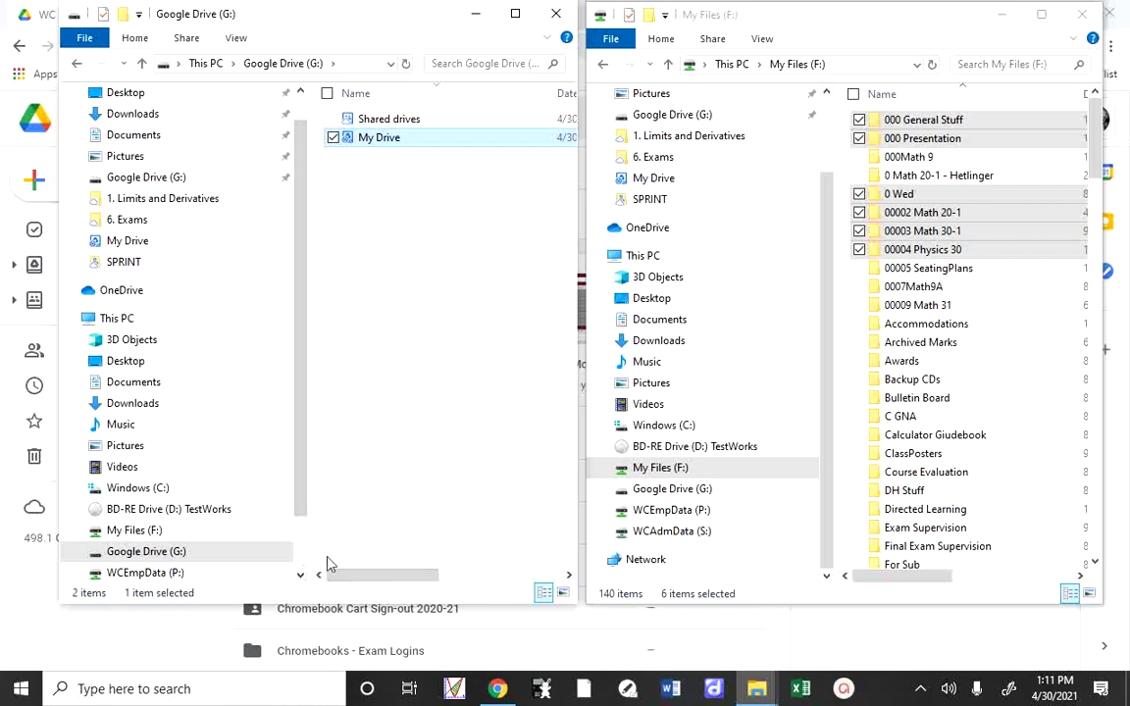
click(1082, 16)
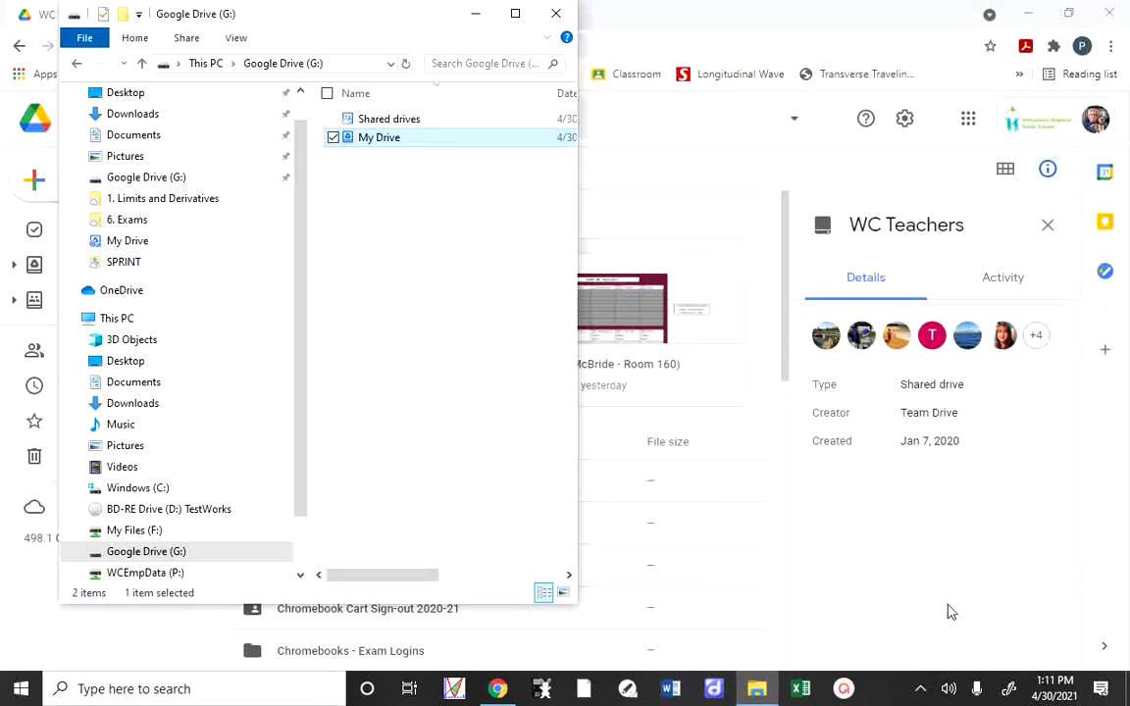
click(556, 13)
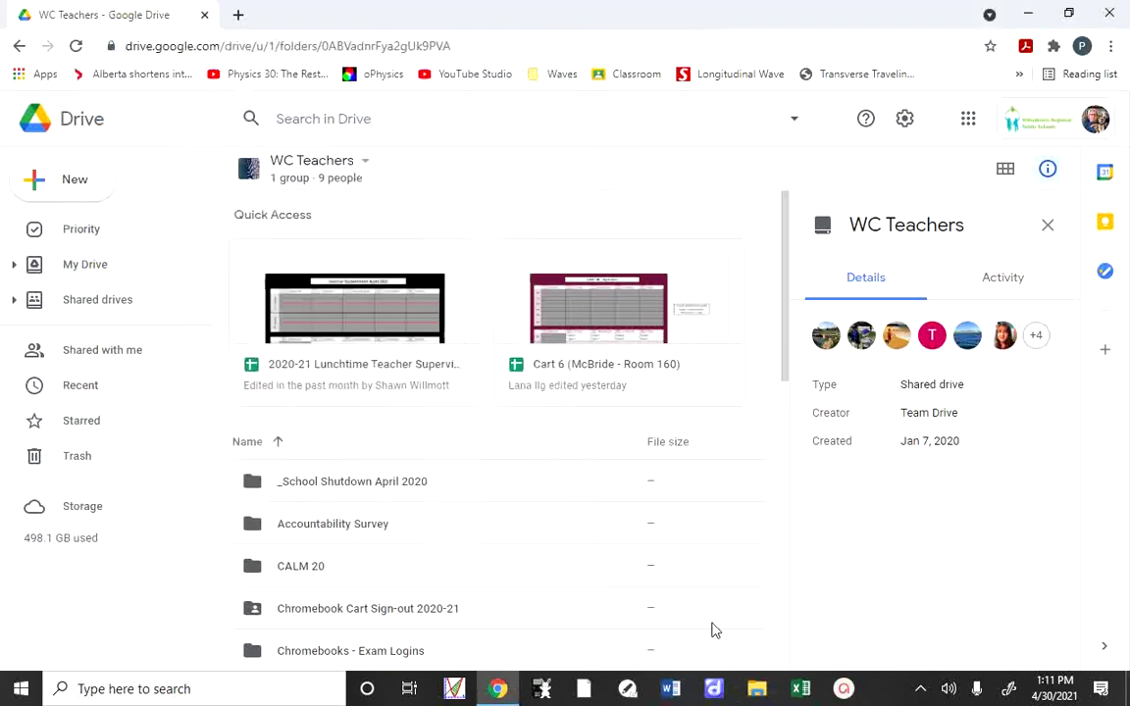
- View the My Drive folder of Google Drive (G:) in a new File Explorer window, and return to the drive's root
click(756, 689)
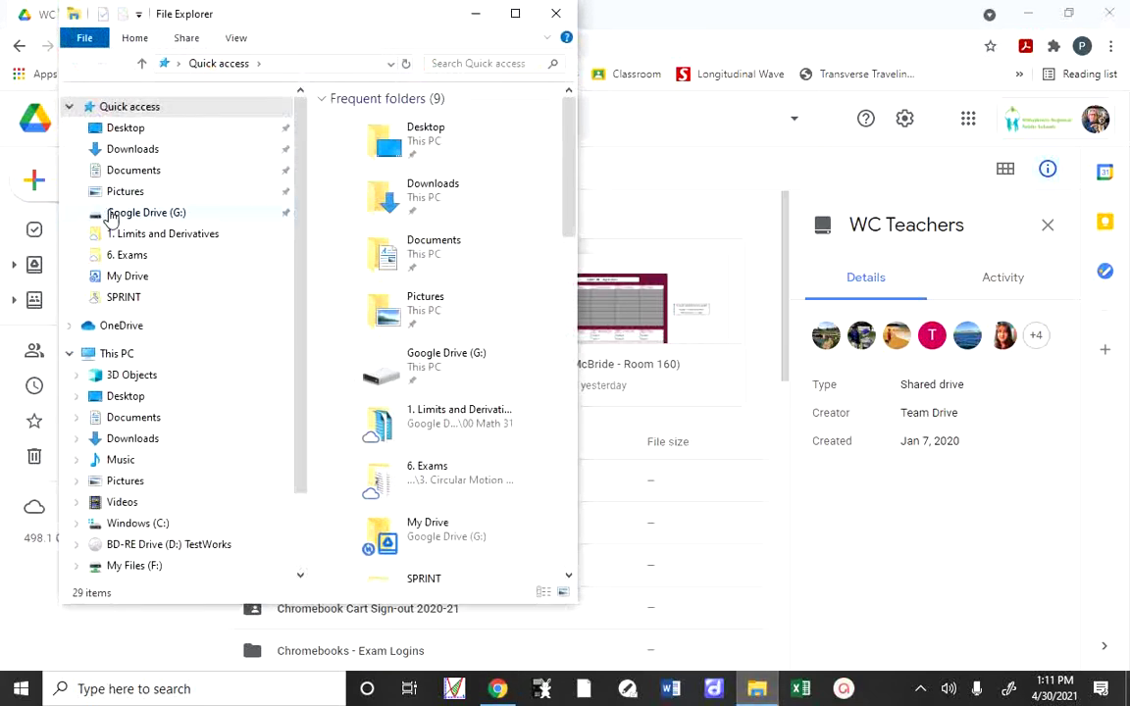
click(111, 215)
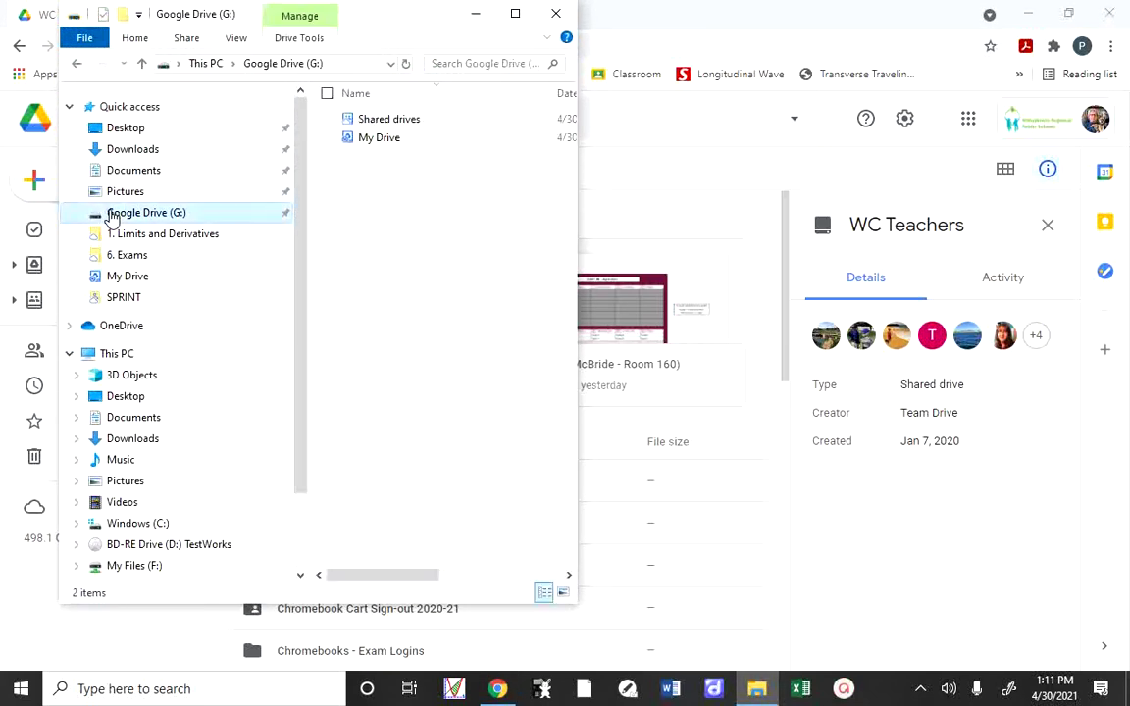
double_click(376, 138)
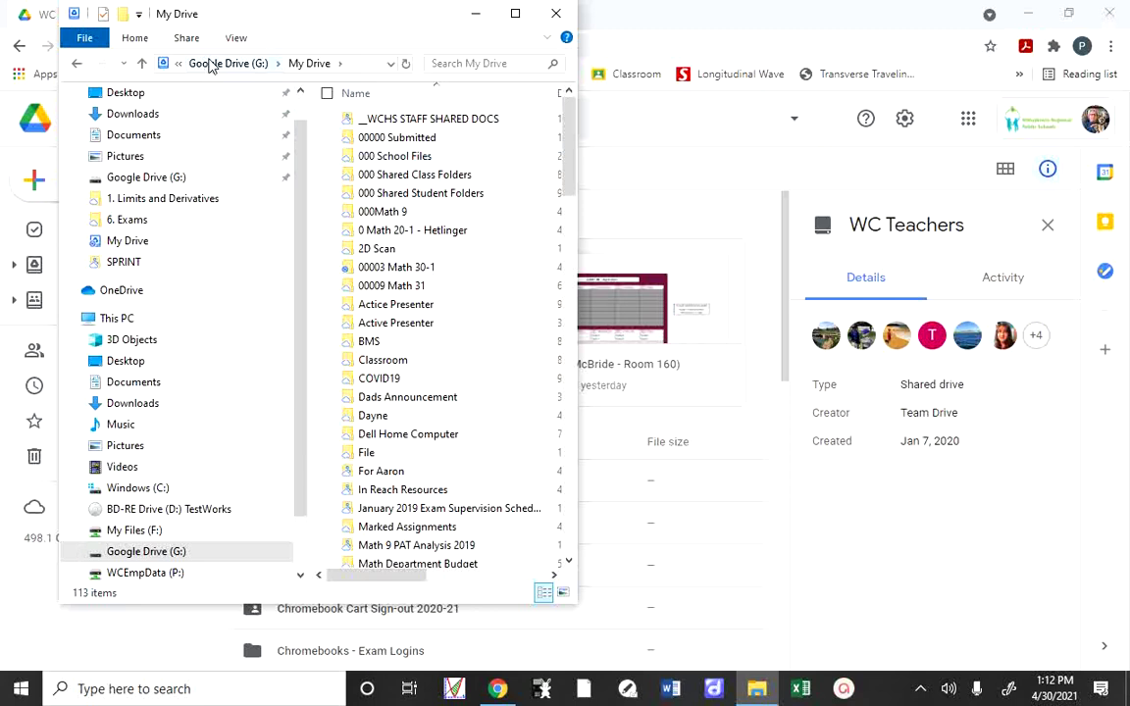
click(209, 65)
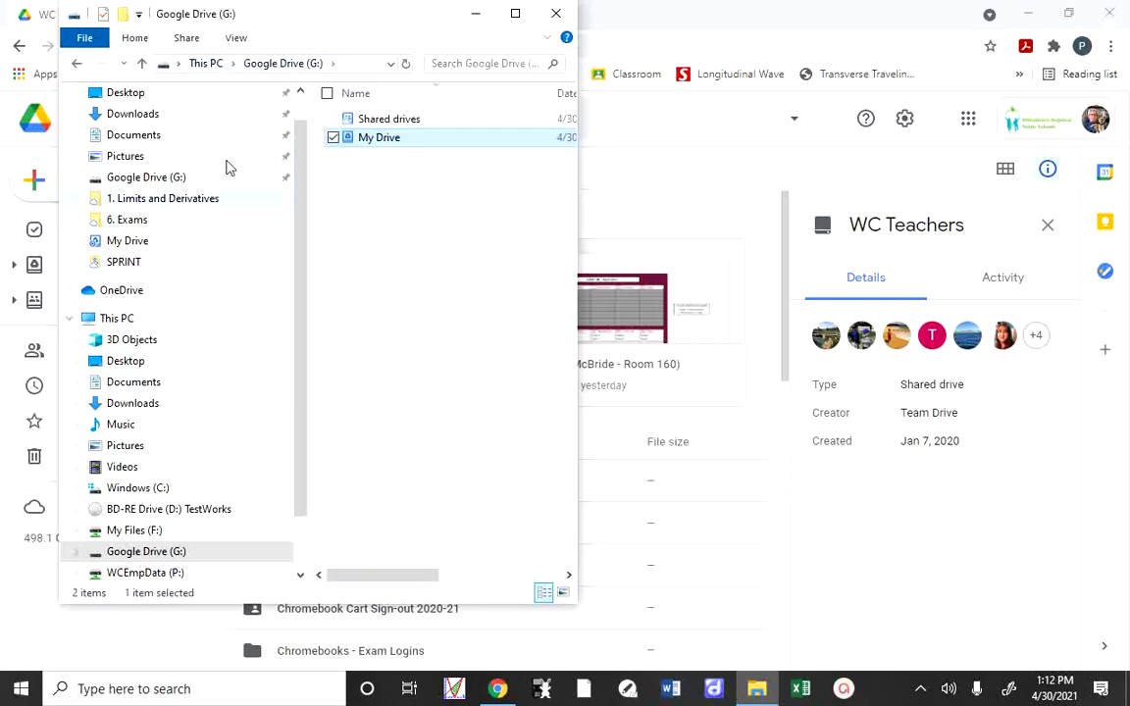
- View the contents of the WC Teachers shared drive, and return to the Google Drive (G:) root
double_click(389, 121)
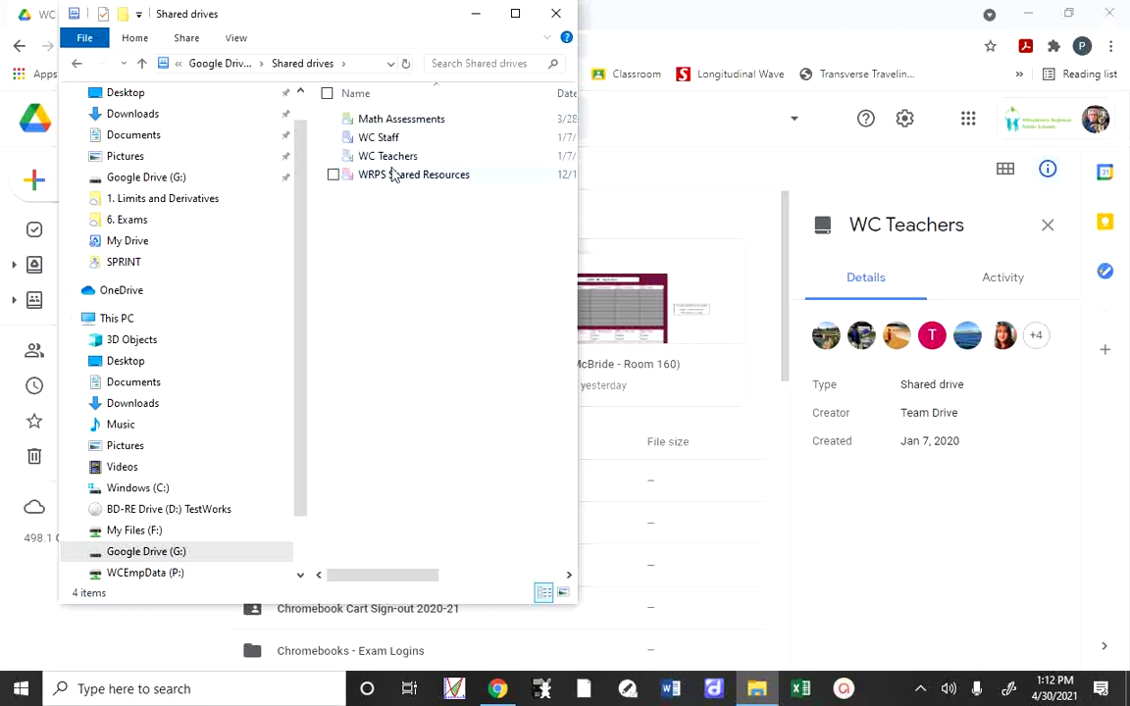
double_click(389, 157)
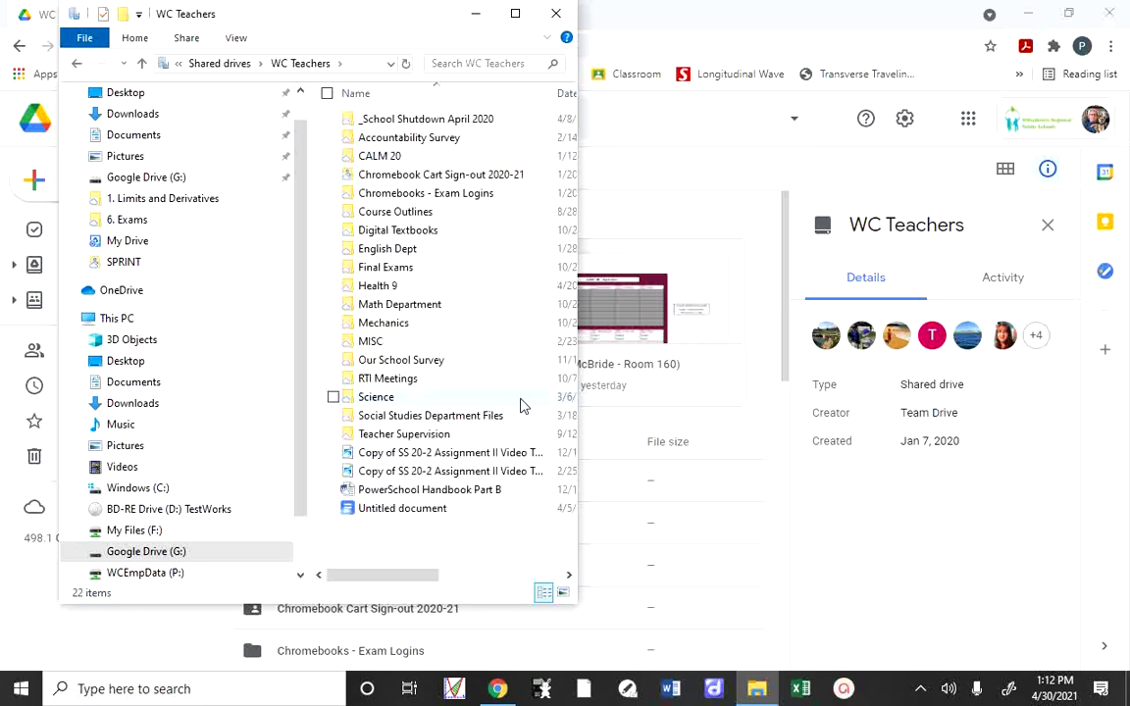
click(203, 64)
click(207, 63)
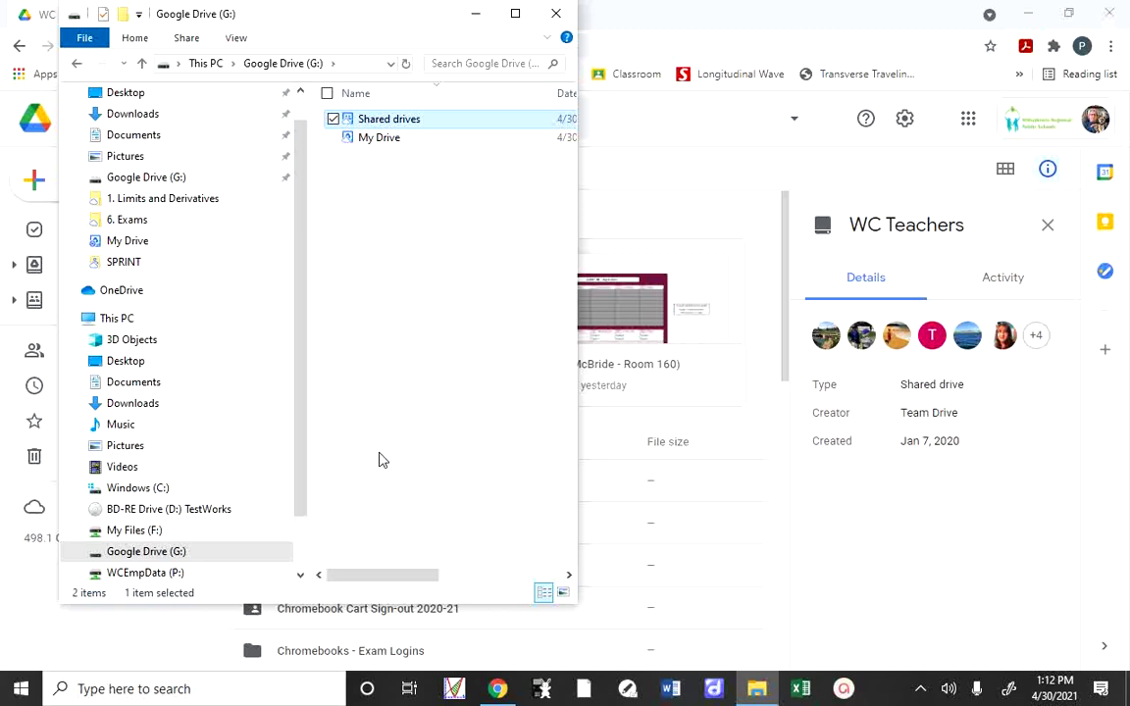
- Open the My Drive folder in File Explorer, and close the Chrome window showing Google Drive
double_click(363, 144)
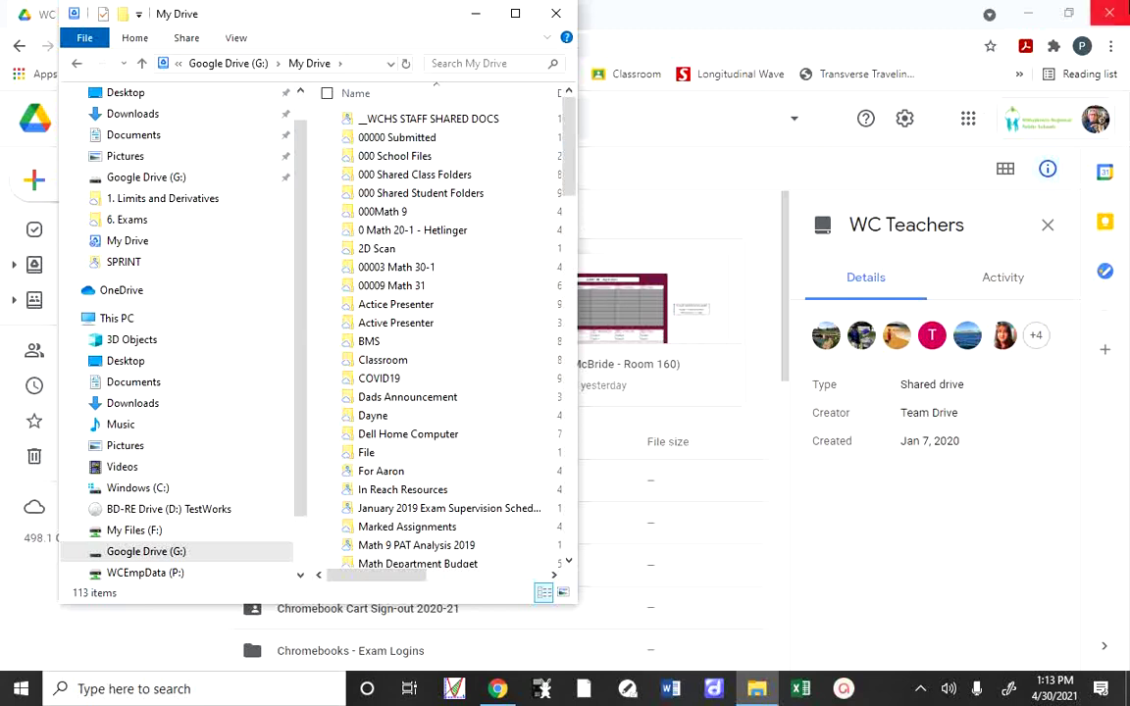
click(1114, 19)
click(1112, 17)
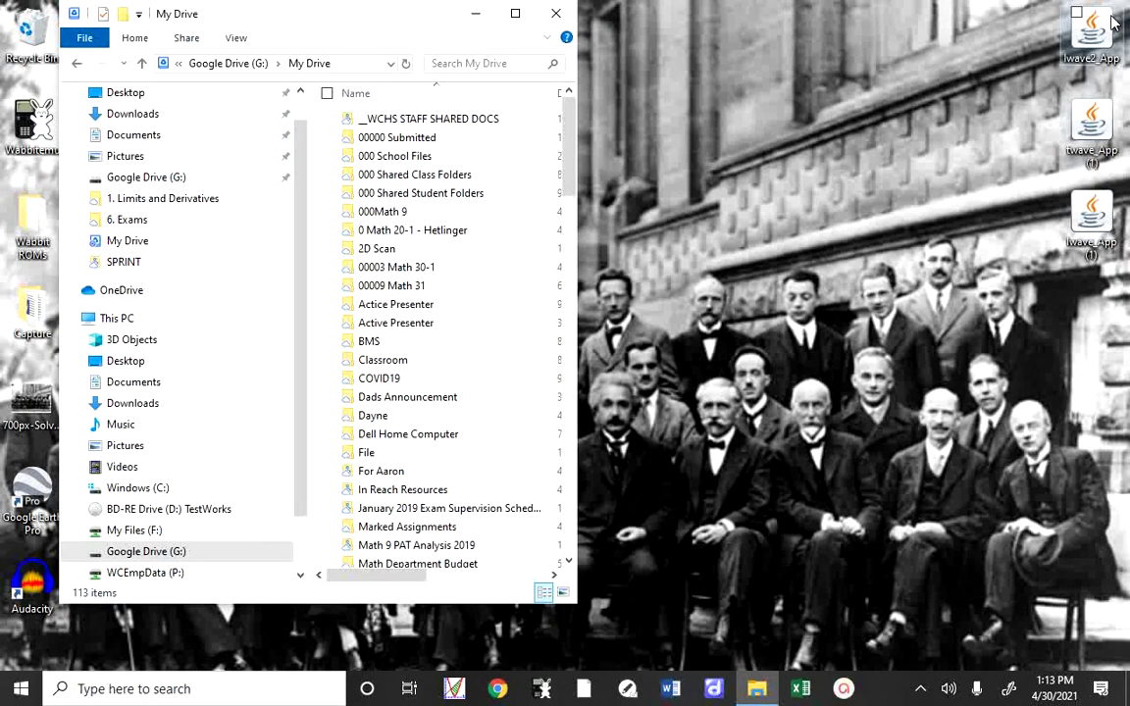